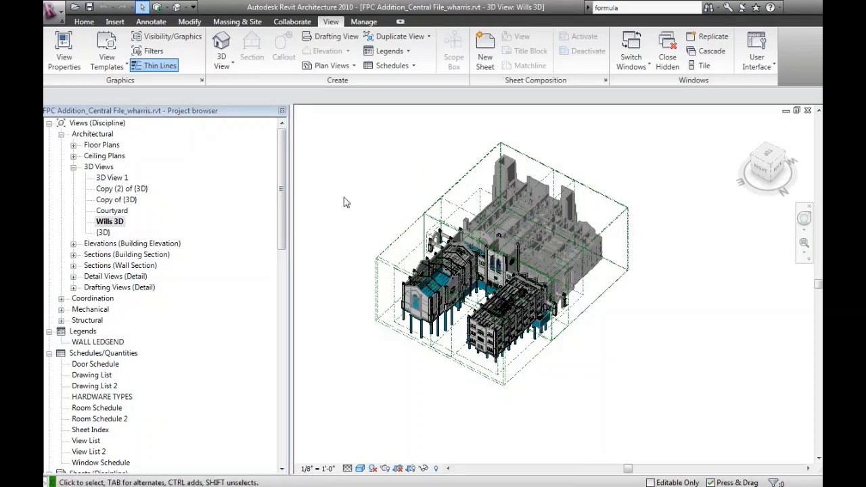
# - Open the architectural floor plan Basement Floor Plan - MasterView
pyautogui.click(73, 145)
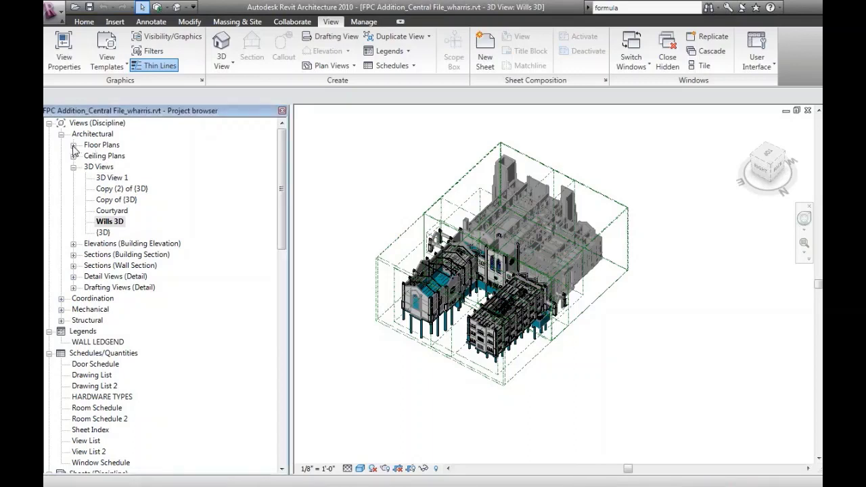
pyautogui.click(73, 146)
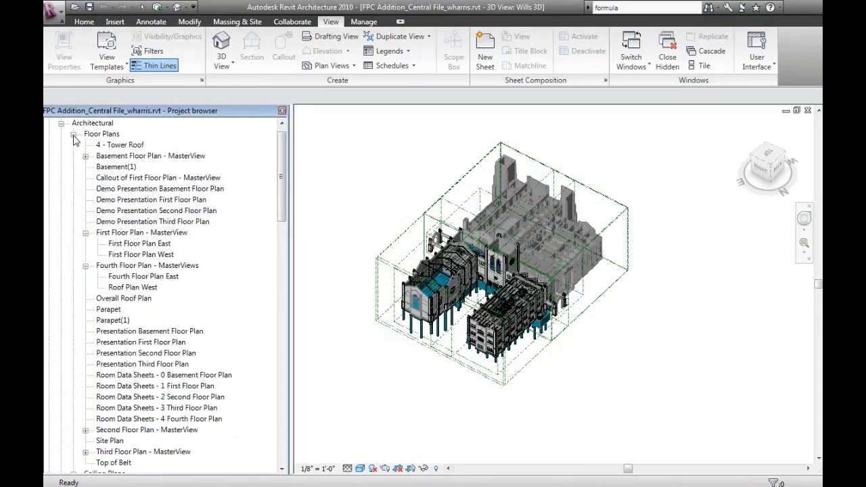
pyautogui.click(74, 134)
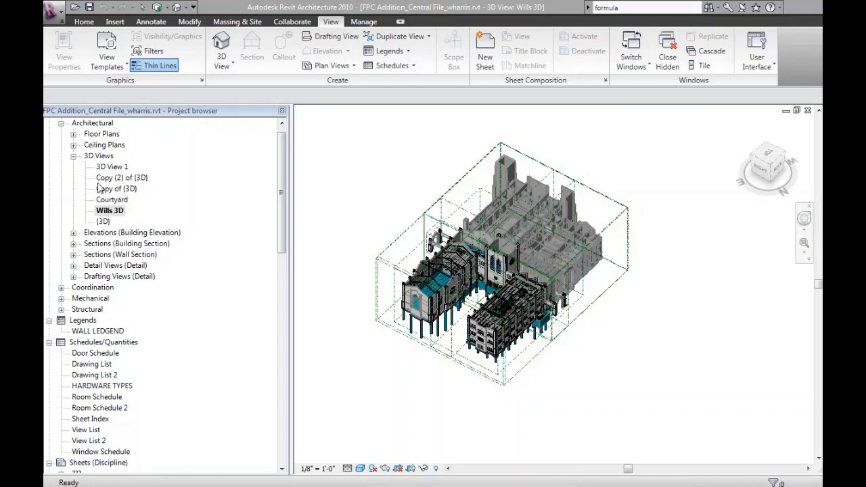
pyautogui.doubleClick(102, 133)
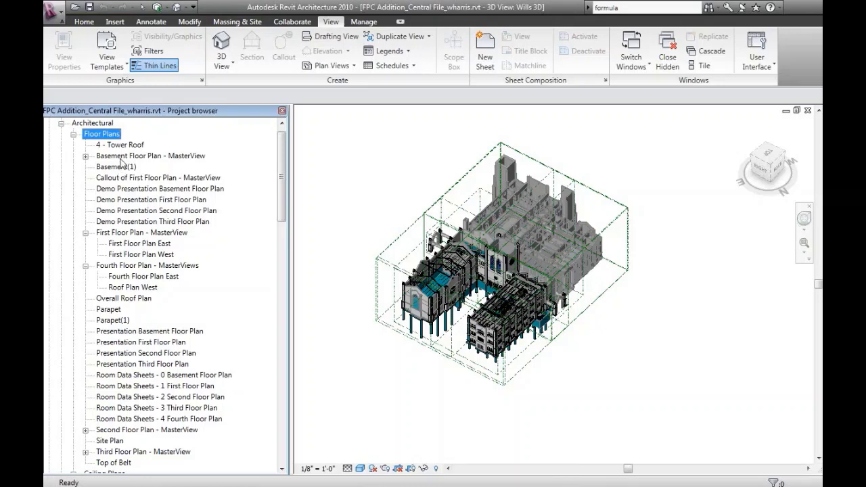
pyautogui.doubleClick(122, 156)
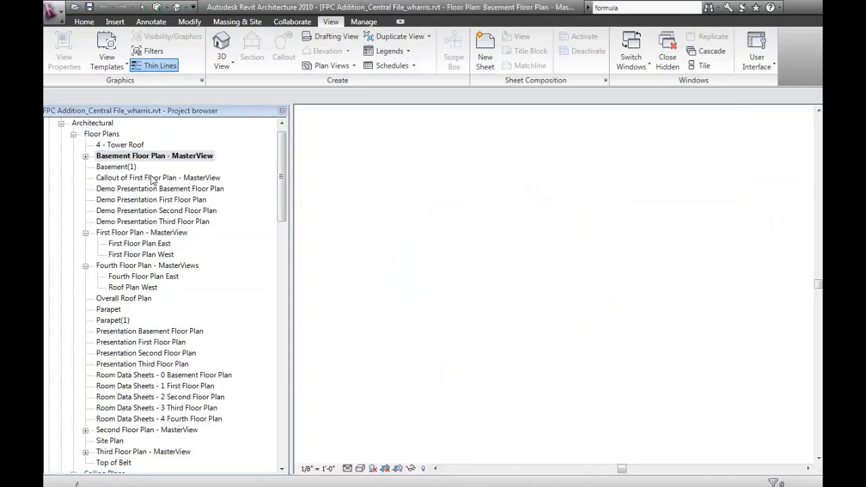
# - Examine the wall type of the interior partition between the Storage 82 and Kitchen 83 rooms
pyautogui.press('z')
pyautogui.press('r')
pyautogui.moveTo(438, 141); pyautogui.dragTo(580, 314)
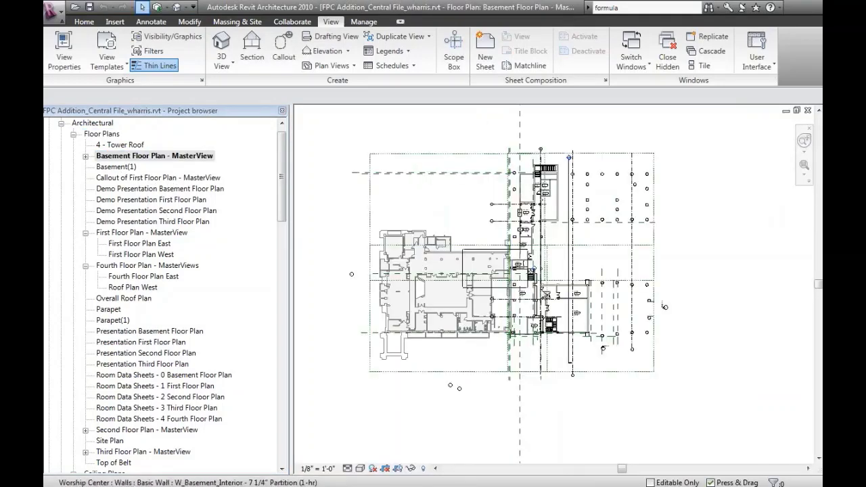
pyautogui.press('z')
pyautogui.press('r')
pyautogui.moveTo(441, 211); pyautogui.dragTo(643, 387)
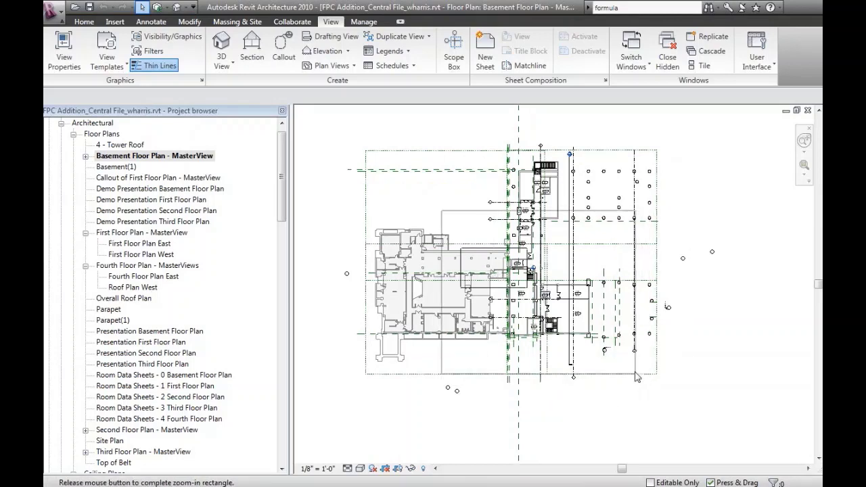
pyautogui.scroll(5, 562, 272)
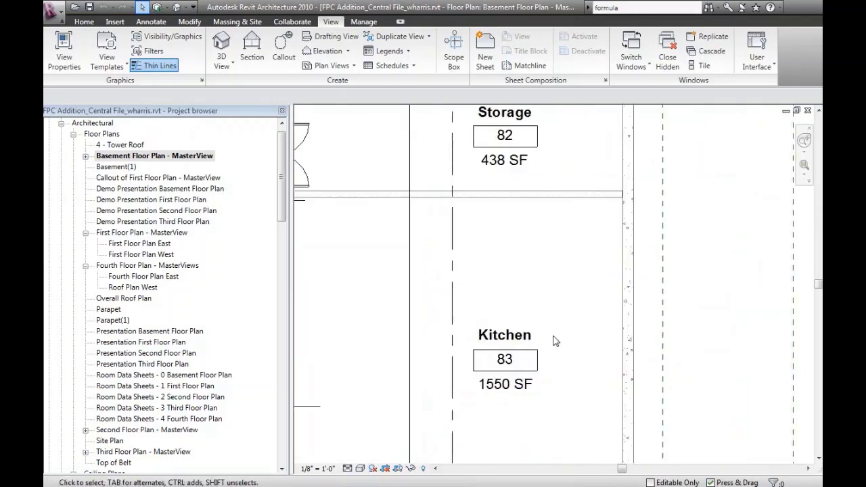
pyautogui.moveTo(558, 335); pyautogui.dragTo(676, 381, button='middle')
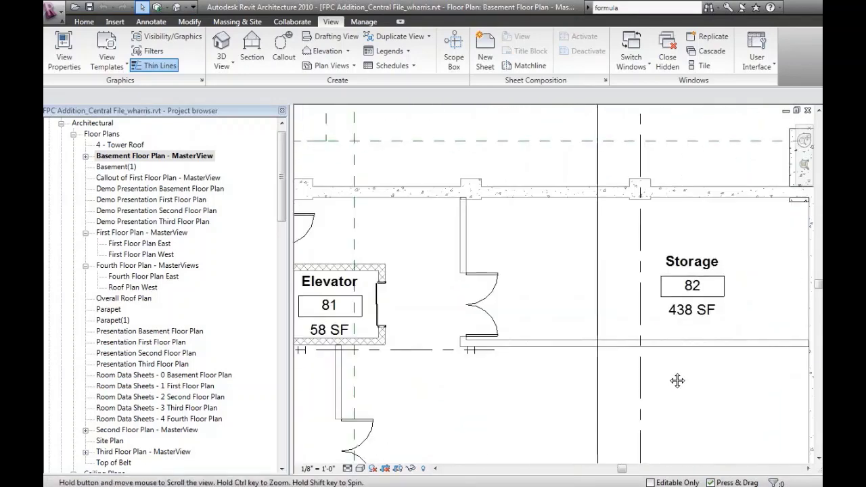
pyautogui.click(534, 344)
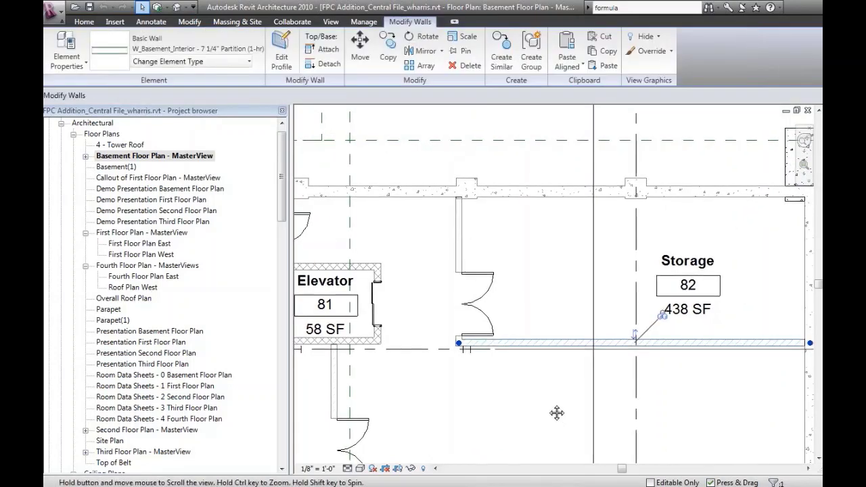
pyautogui.moveTo(556, 412); pyautogui.dragTo(471, 379, button='middle')
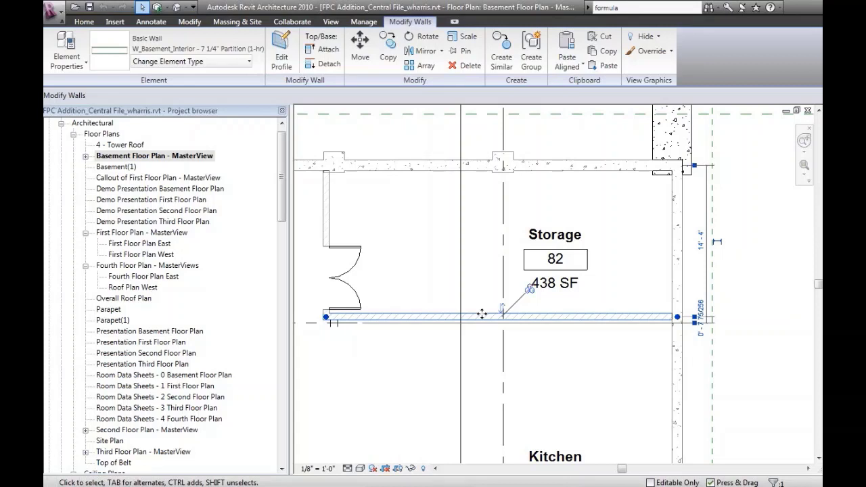
# - Try to flip the orientation of the 12" concrete basement wall along the upper side of Storage 82
pyautogui.click(451, 167)
pyautogui.moveTo(422, 231); pyautogui.dragTo(297, 254, button='middle')
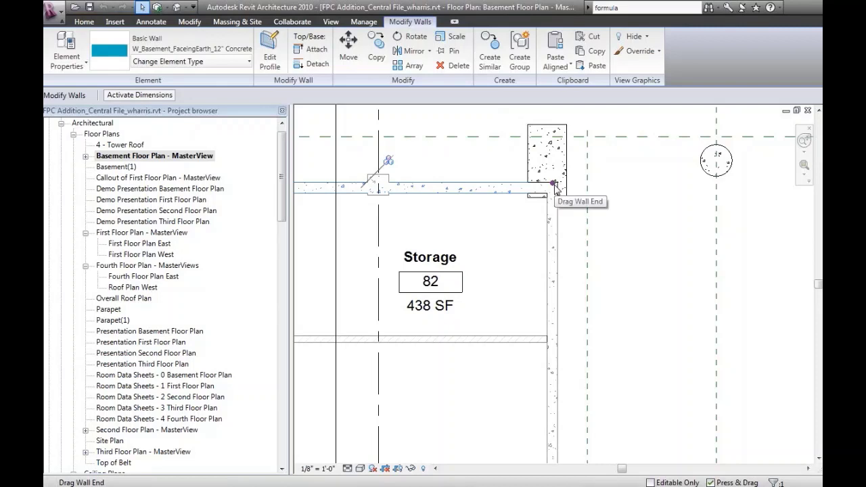
pyautogui.moveTo(448, 233); pyautogui.dragTo(573, 267, button='middle')
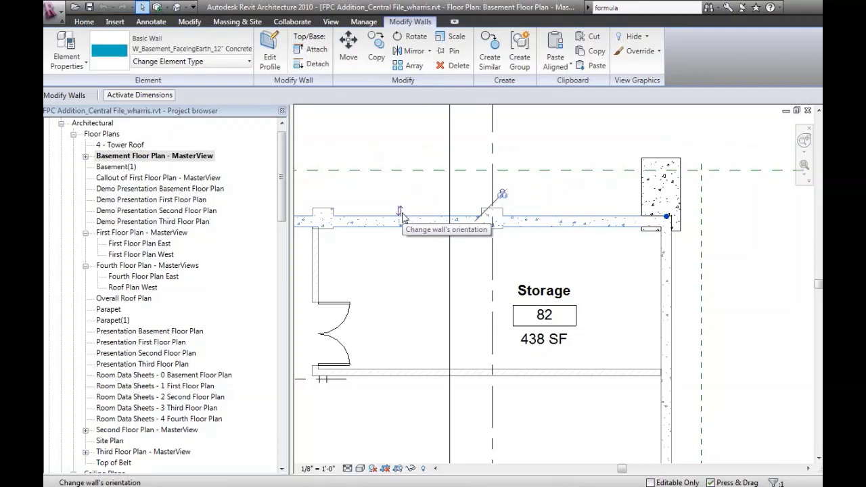
pyautogui.click(400, 213)
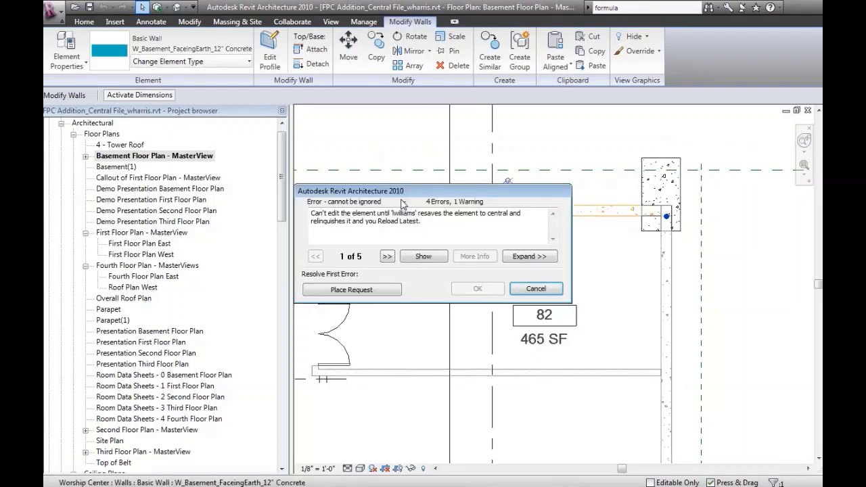
pyautogui.click(530, 289)
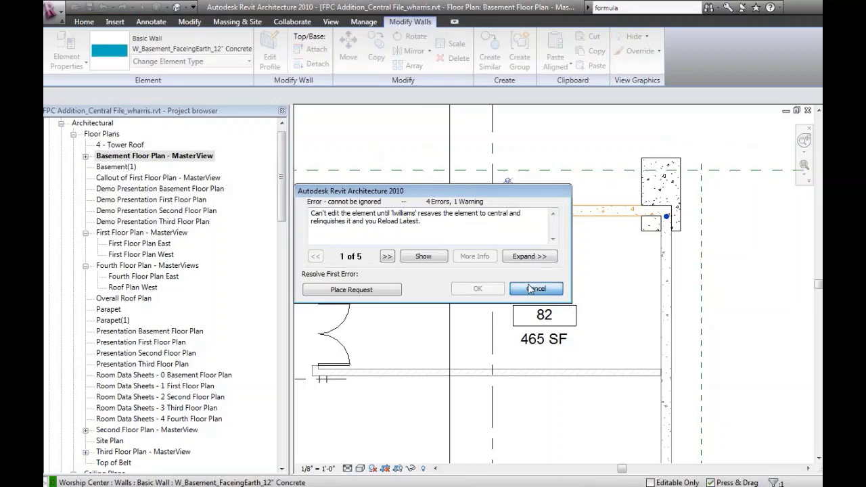
# - Examine the earth-facing 12" concrete walls of the Atrium and Classrooms areas in the basement plan
pyautogui.moveTo(570, 260); pyautogui.dragTo(543, 237, button='middle')
pyautogui.moveTo(337, 235); pyautogui.dragTo(491, 242, button='middle')
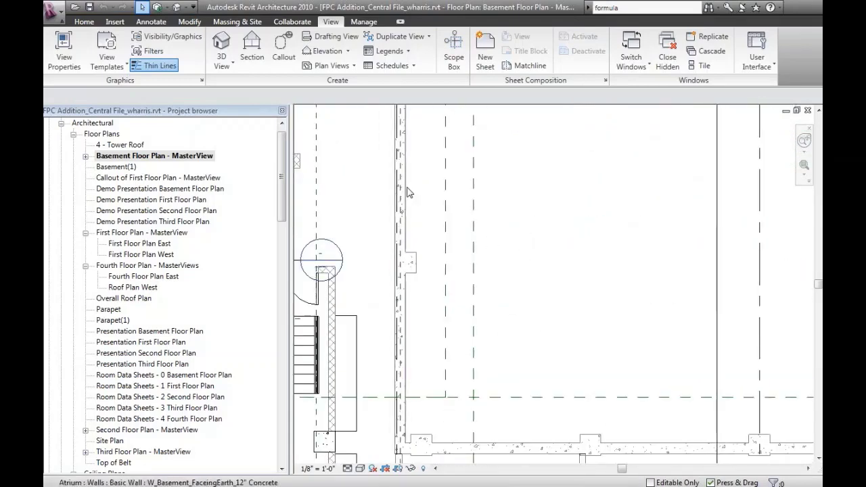
pyautogui.click(439, 164)
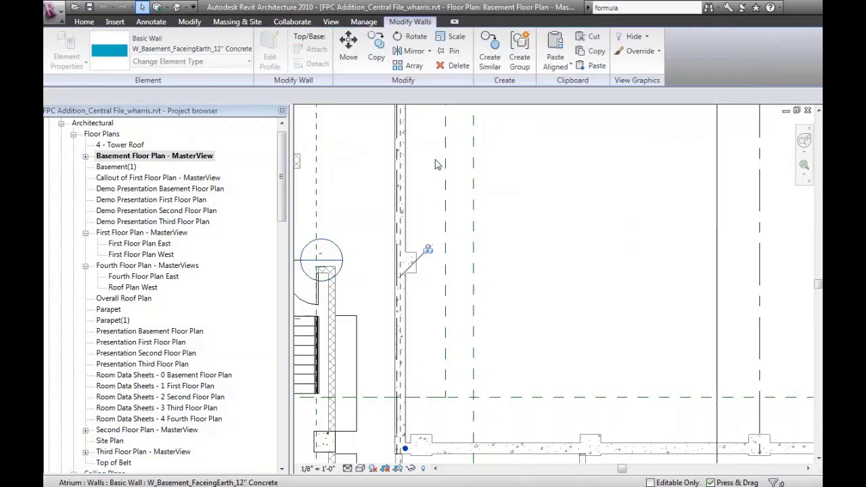
pyautogui.moveTo(440, 160); pyautogui.dragTo(436, 428, button='middle')
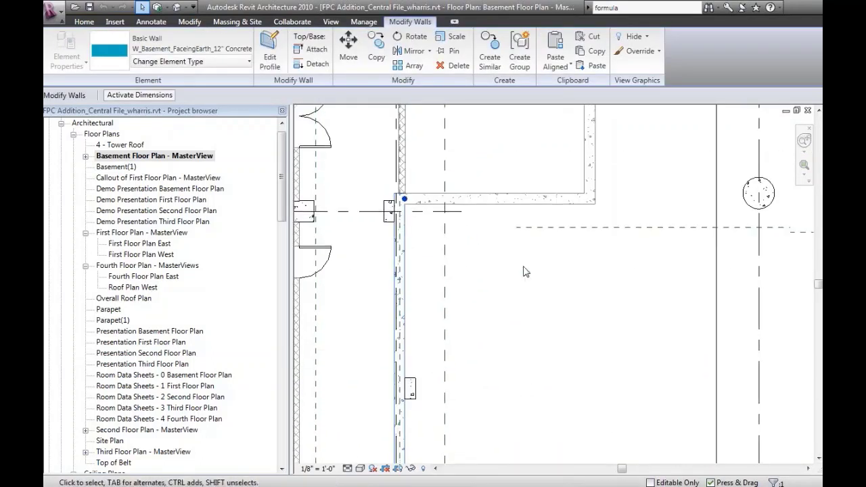
pyautogui.moveTo(531, 278); pyautogui.dragTo(479, 340, button='middle')
pyautogui.click(410, 264)
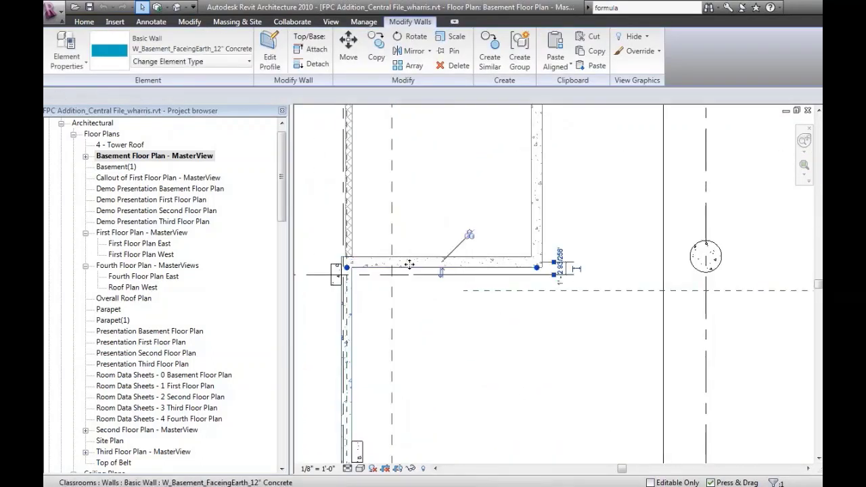
pyautogui.click(587, 199)
pyautogui.moveTo(587, 198); pyautogui.dragTo(460, 319, button='middle')
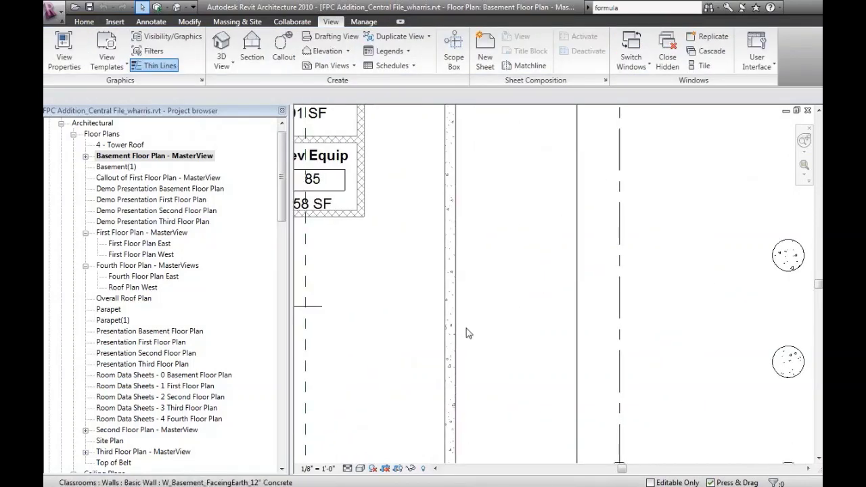
pyautogui.click(466, 331)
# - Examine the concrete walls enclosing the stair above Corridor 93 and Elev Pit 90
pyautogui.moveTo(506, 282); pyautogui.dragTo(484, 257, button='middle')
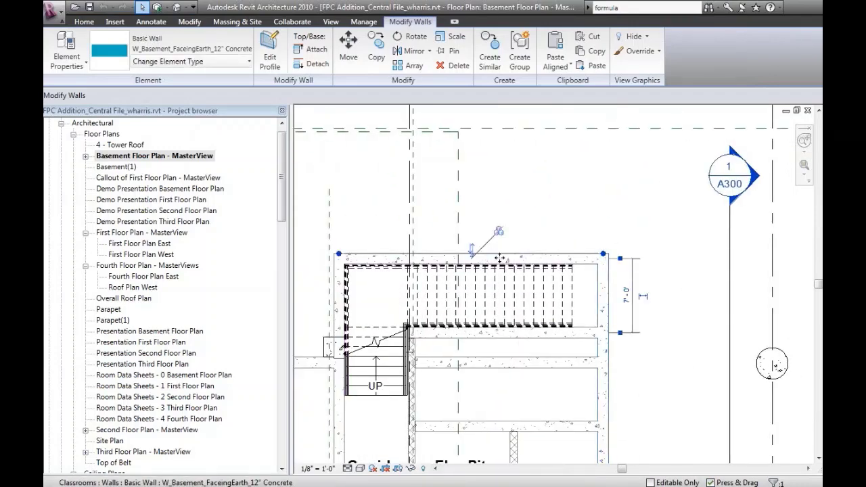
pyautogui.click(357, 284)
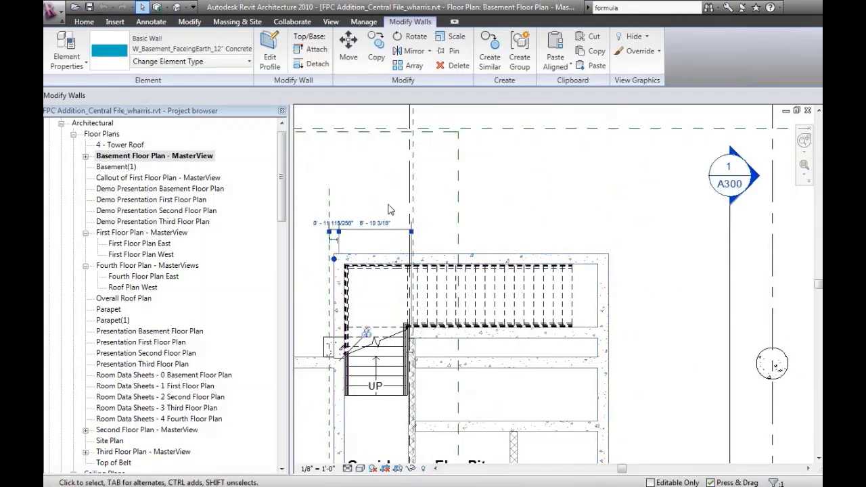
pyautogui.moveTo(404, 212); pyautogui.dragTo(504, 131, button='middle')
pyautogui.click(361, 228)
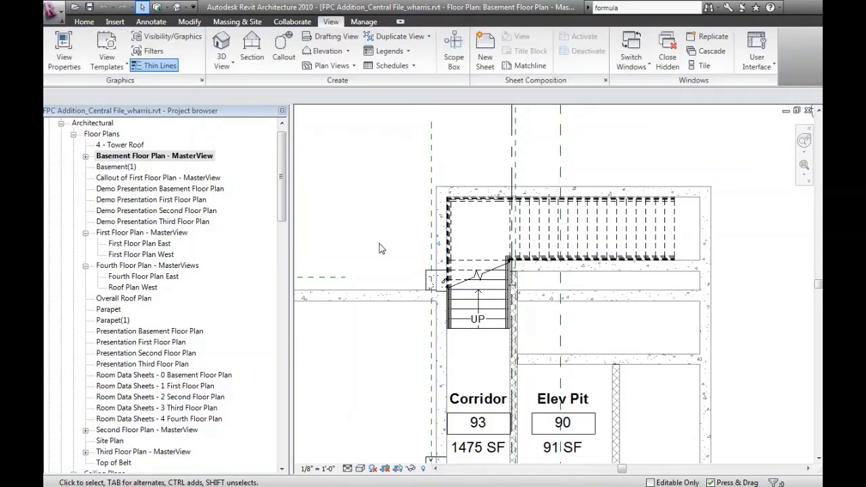
pyautogui.click(408, 292)
pyautogui.click(373, 367)
pyautogui.press('v')
pyautogui.press('g')
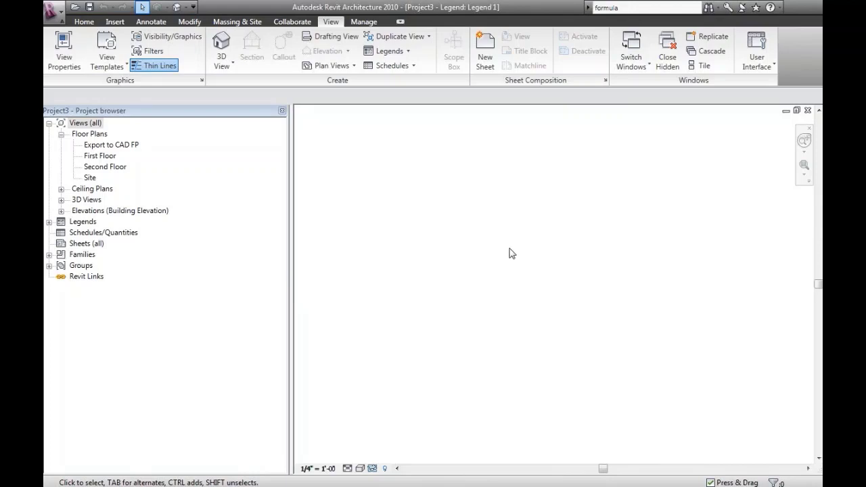
# - Open the First Floor plan of Project3 and delete all the sample walls, labels and dimensions in it
pyautogui.doubleClick(103, 156)
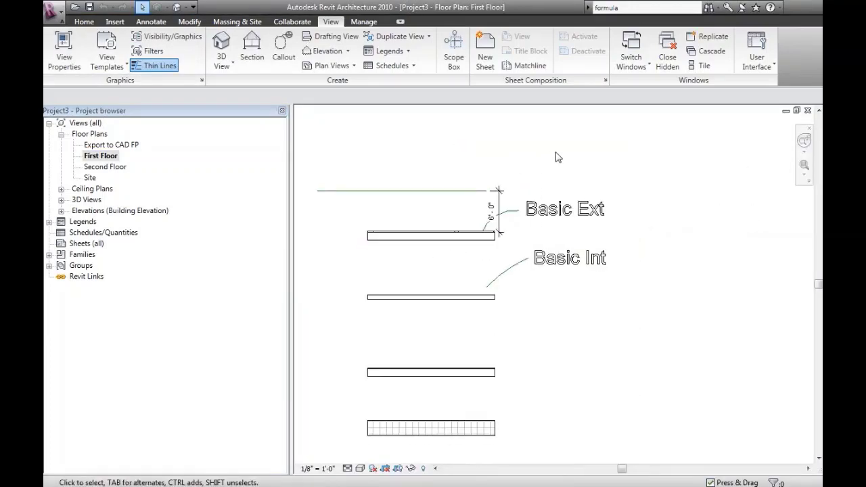
pyautogui.moveTo(557, 154); pyautogui.dragTo(371, 467)
pyautogui.press('Delete')
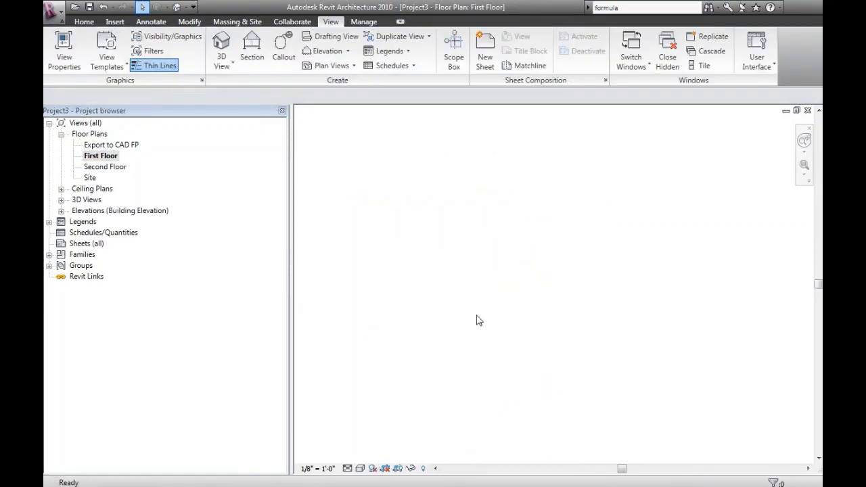
# - Draw one horizontal Generic - 8 Ext" wall 14' long in the empty First Floor plan
pyautogui.press('w')
pyautogui.press('a')
pyautogui.click(404, 287)
pyautogui.click(501, 288)
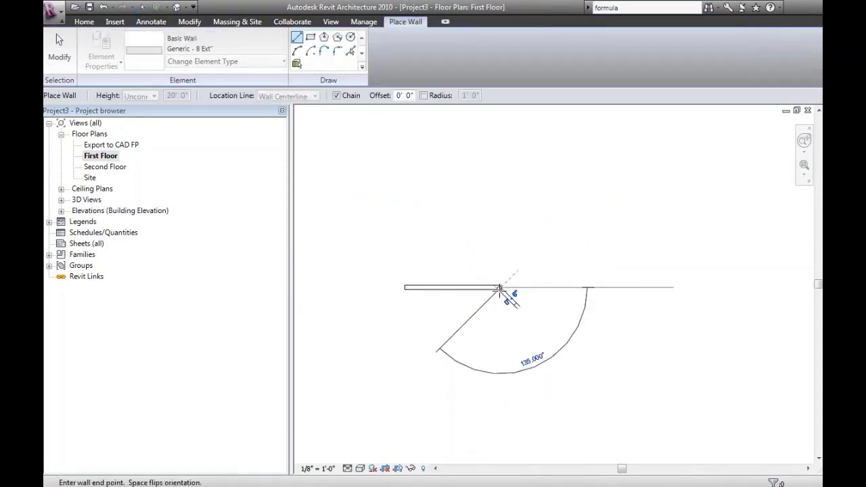
pyautogui.press('Escape')
pyautogui.press('Escape')
pyautogui.press('z')
pyautogui.press('f')
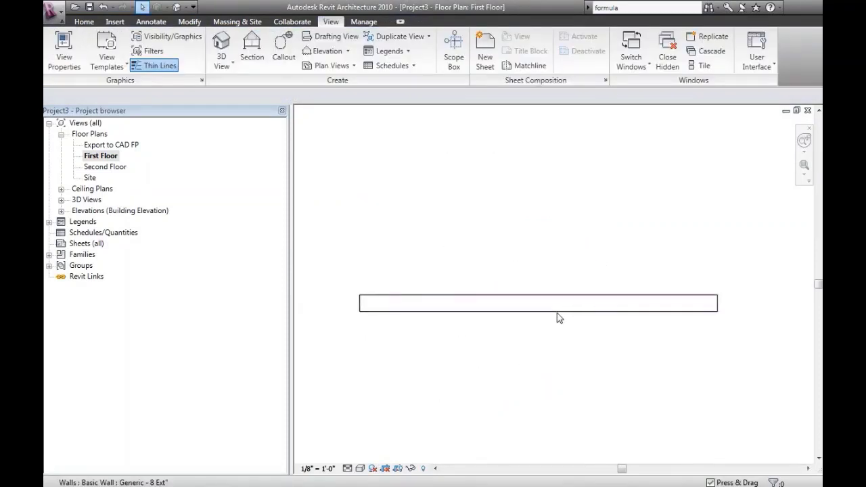
# - Raise the plan view's detail level and set its graphics style to shaded with visible edges
pyautogui.click(504, 311)
pyautogui.click(347, 468)
pyautogui.click(359, 456)
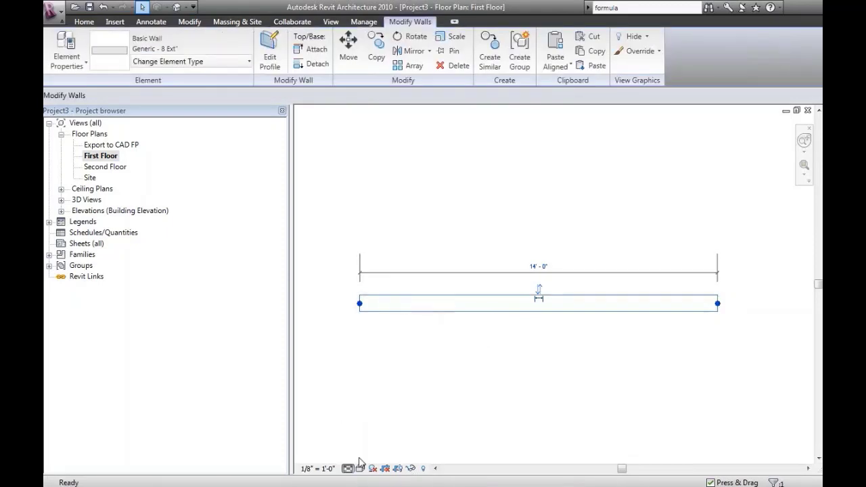
pyautogui.press('Escape')
pyautogui.click(360, 468)
pyautogui.click(373, 441)
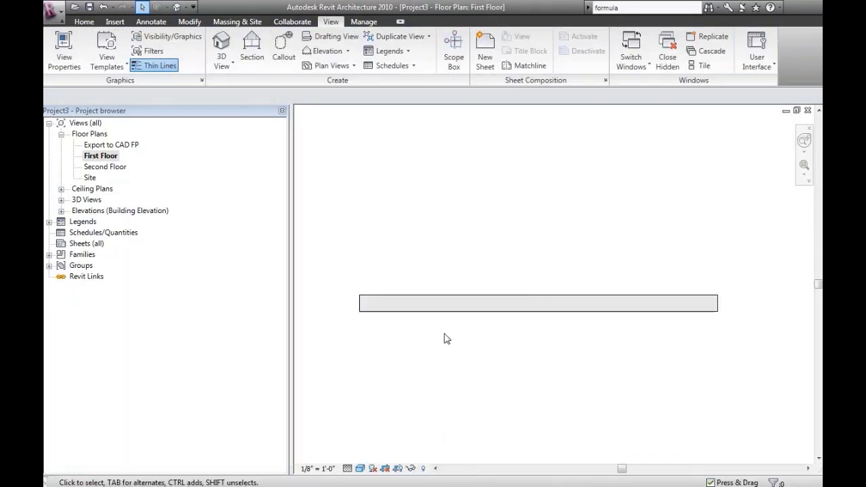
# - Open the structure of the wall's Generic - 8 Ext" type and insert two new layers above the existing structure layer
pyautogui.click(84, 22)
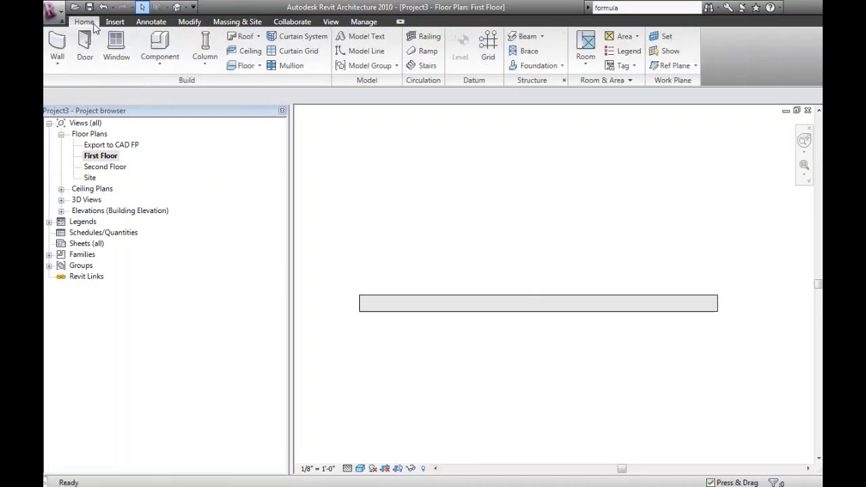
pyautogui.moveTo(534, 237); pyautogui.dragTo(467, 344)
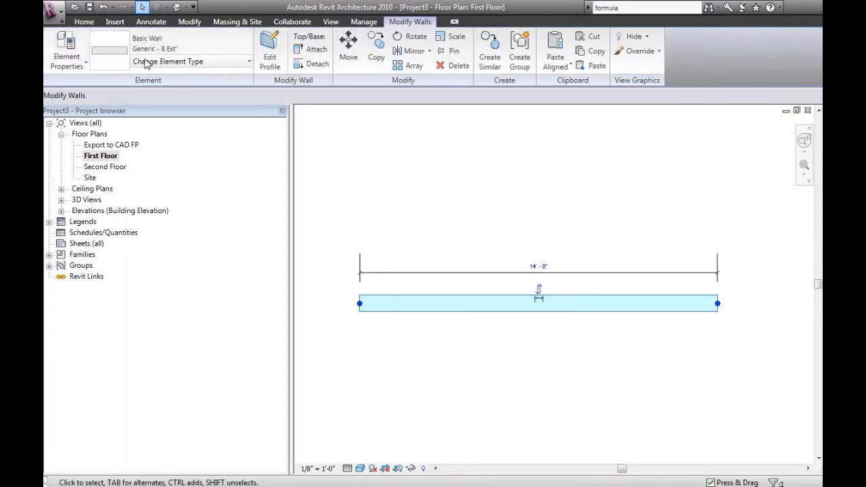
pyautogui.click(67, 61)
pyautogui.click(82, 115)
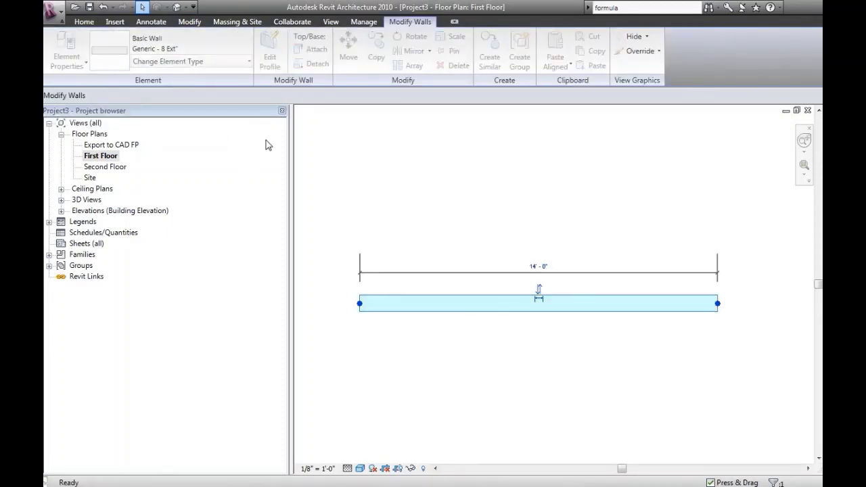
pyautogui.click(487, 186)
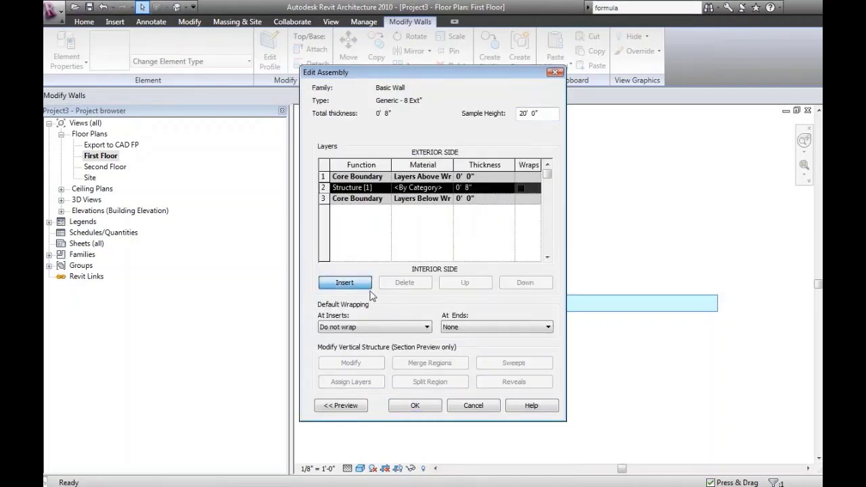
pyautogui.click(364, 289)
pyautogui.click(364, 289)
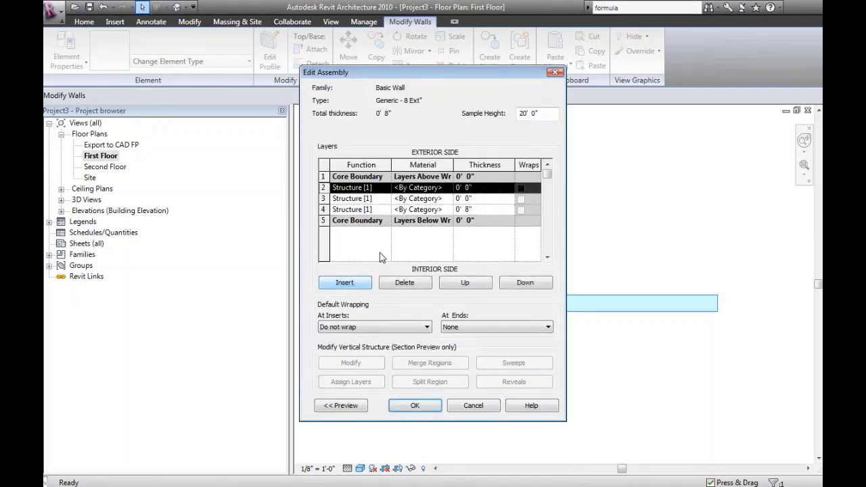
# - Move one new layer outside the exterior core boundary and the 8" layer outside the interior one, and set the remaining core layer's thickness to 6"
pyautogui.click(465, 283)
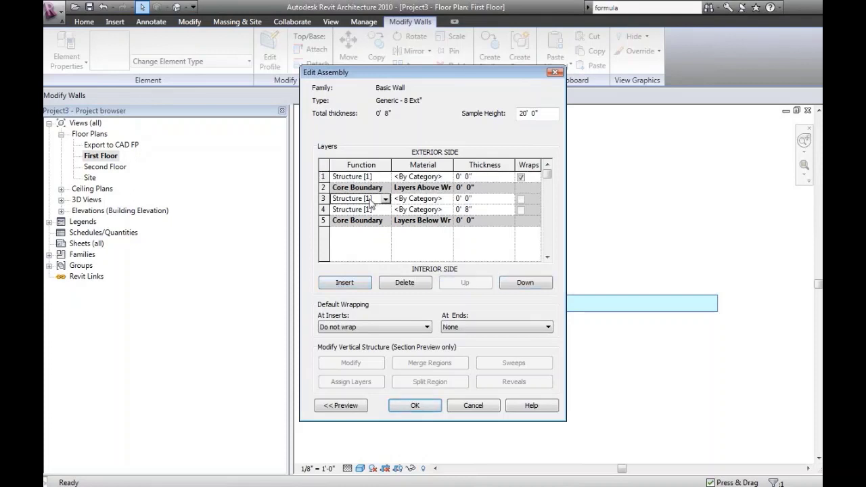
pyautogui.click(524, 282)
pyautogui.doubleClick(470, 198)
pyautogui.write('w')
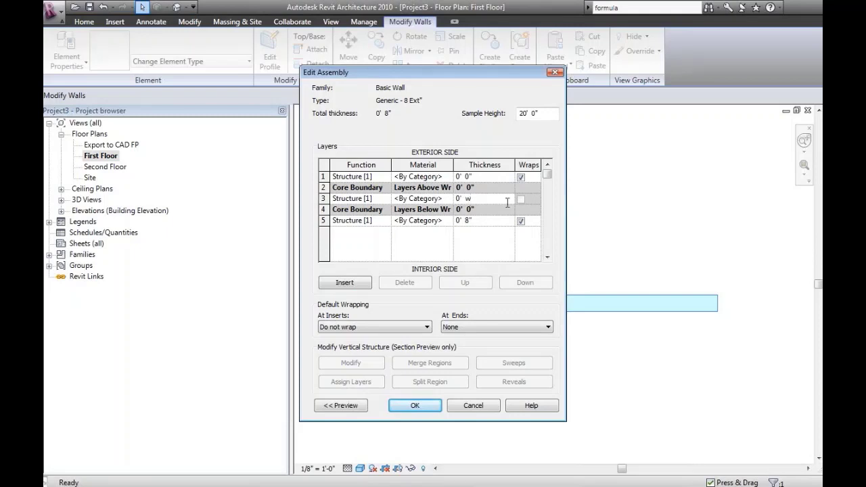
pyautogui.moveTo(465, 198); pyautogui.dragTo(481, 237)
pyautogui.write('6')
# - Set the interior layer's thickness to 1" and the exterior layer's thickness to 3"
pyautogui.click(469, 220)
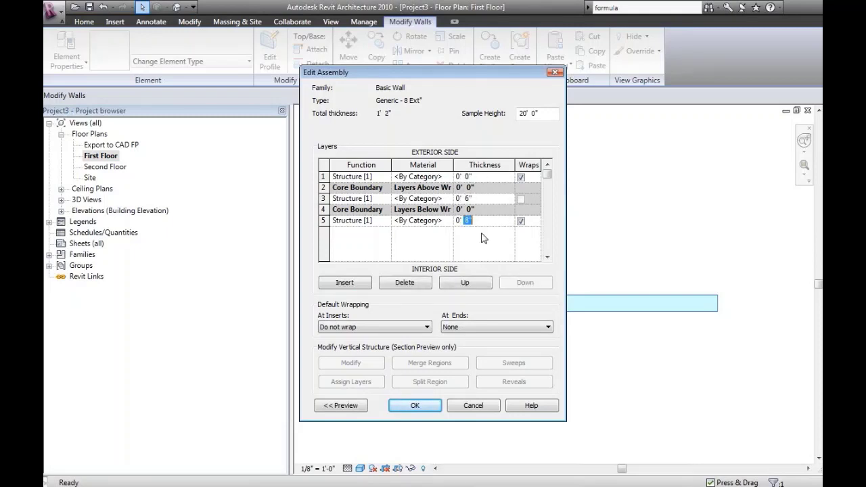
pyautogui.write('1')
pyautogui.click(470, 176)
pyautogui.moveTo(464, 176); pyautogui.dragTo(503, 173)
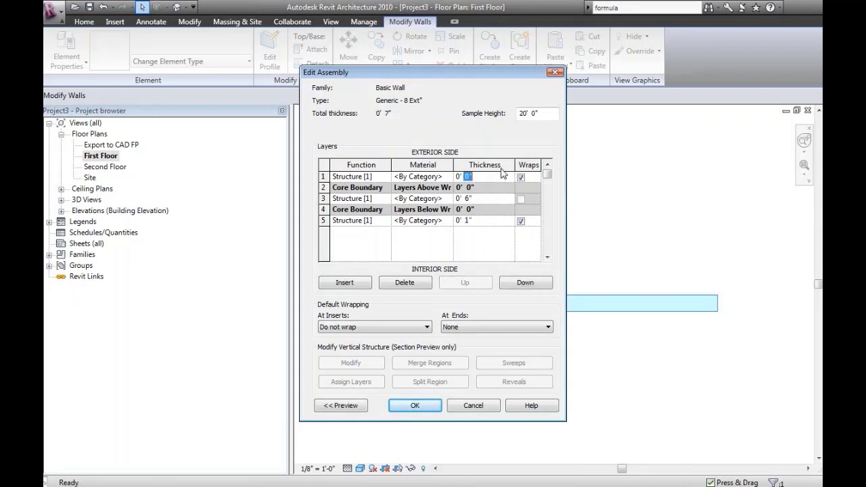
pyautogui.write('3')
# - Set the exterior layer's thickness to 4" and the core layer's thickness to 2"
pyautogui.click(463, 198)
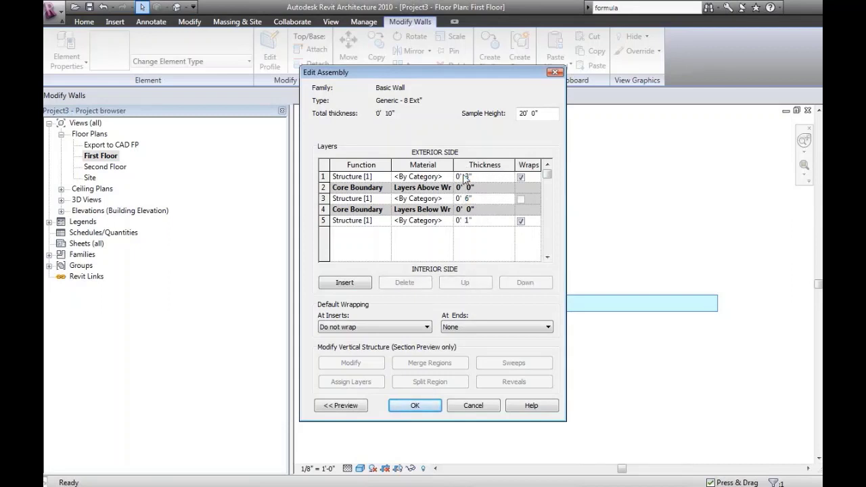
pyautogui.click(464, 176)
pyautogui.moveTo(467, 178); pyautogui.dragTo(469, 198)
pyautogui.write('4')
pyautogui.click(467, 199)
pyautogui.write('3')
pyautogui.click(471, 221)
pyautogui.write('2')
pyautogui.press('Delete')
pyautogui.click(508, 220)
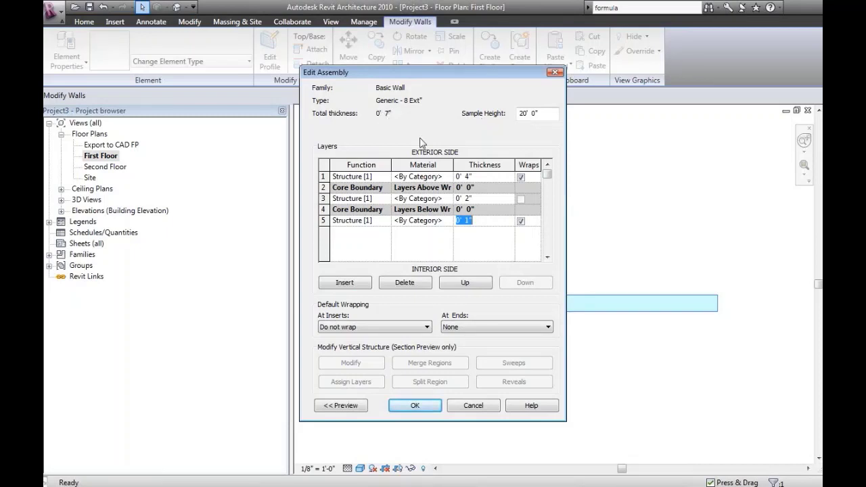
# - Try a 3" thickness for the exterior layer and return it to 4"
pyautogui.click(478, 178)
pyautogui.moveTo(464, 177); pyautogui.dragTo(501, 179)
pyautogui.write('3')
pyautogui.press('Return')
pyautogui.click(474, 177)
pyautogui.write('4')
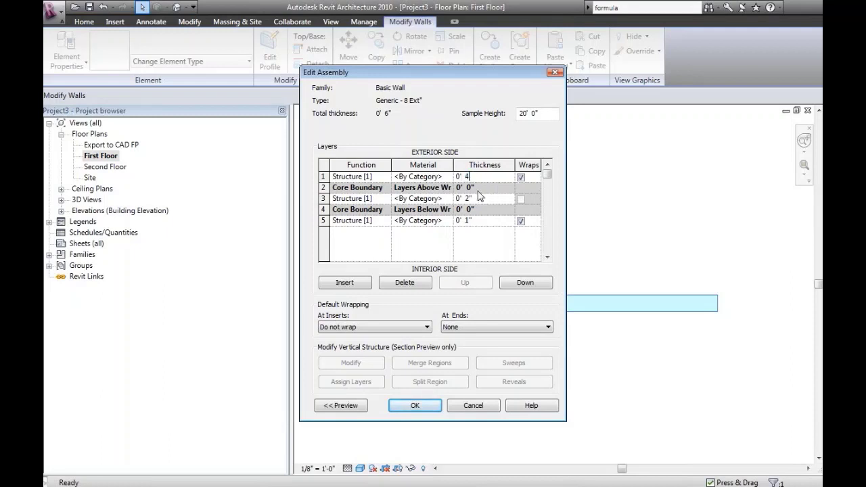
pyautogui.click(482, 199)
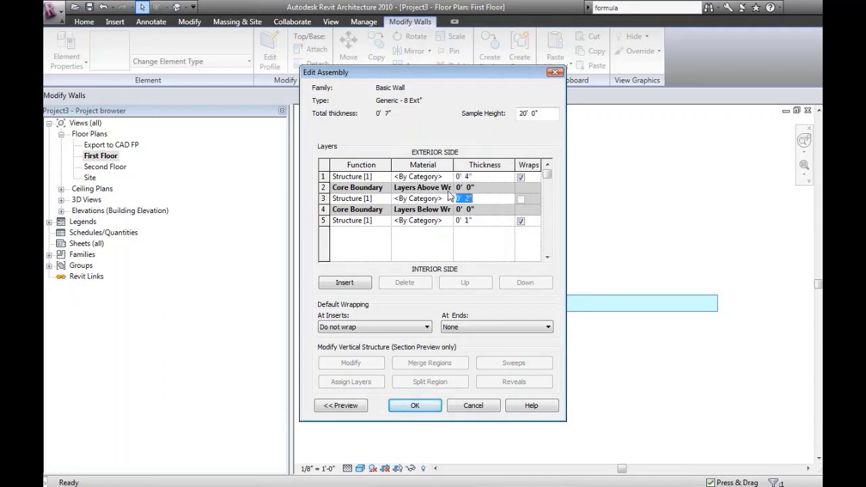
# - Open the material choice for the core layer and duplicate Acoustic Ceiling Tile 24" x 24" as a new material named RSW - Ext
pyautogui.click(449, 197)
pyautogui.click(449, 198)
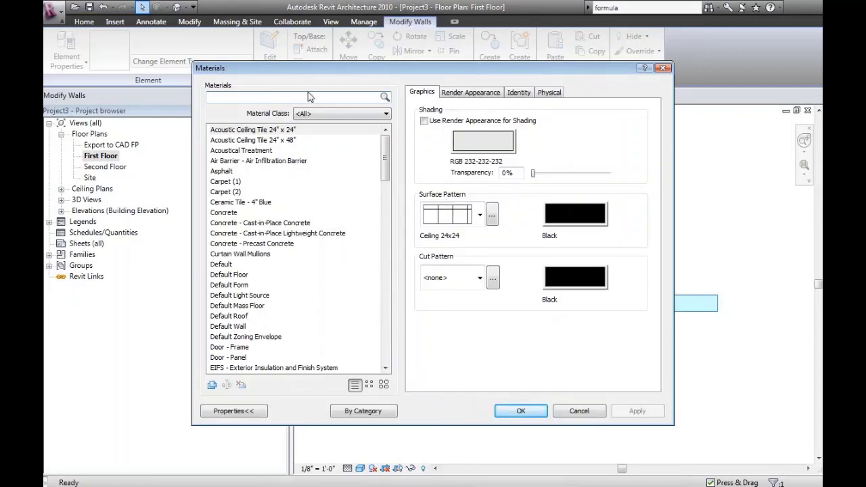
pyautogui.click(308, 97)
pyautogui.moveTo(367, 69); pyautogui.dragTo(475, 61)
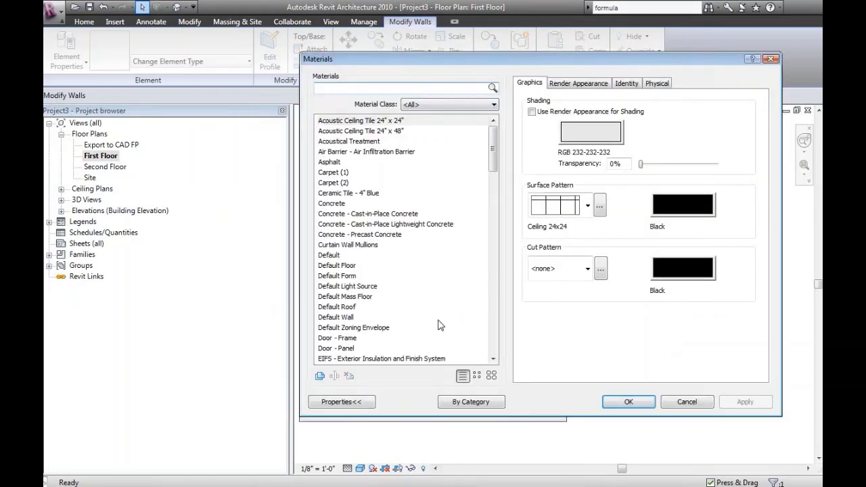
pyautogui.click(320, 376)
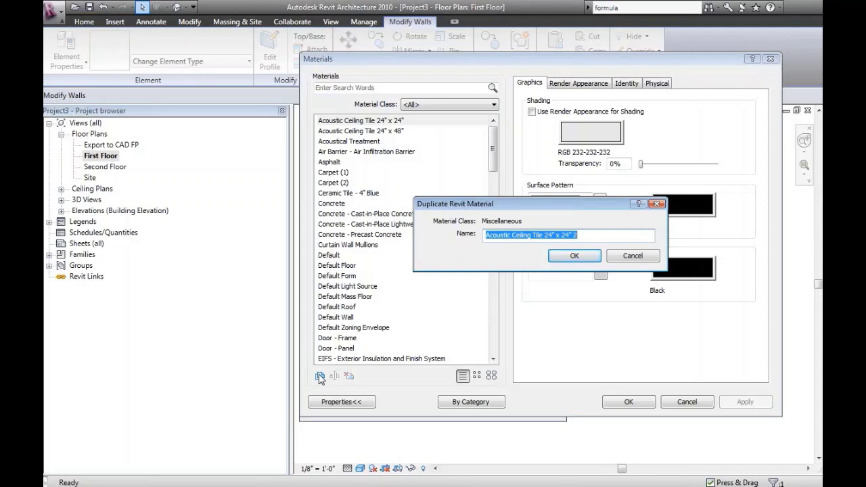
pyautogui.write('R')
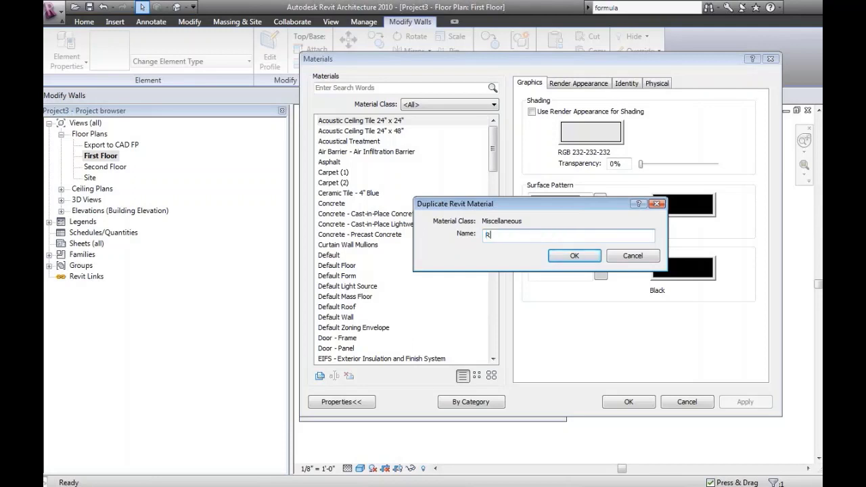
pyautogui.write('SW - Ext')
pyautogui.press('Return')
# - Set RSW - Ext's shading, surface pattern and cut pattern colors to yellow, with 75% transparency
pyautogui.click(609, 138)
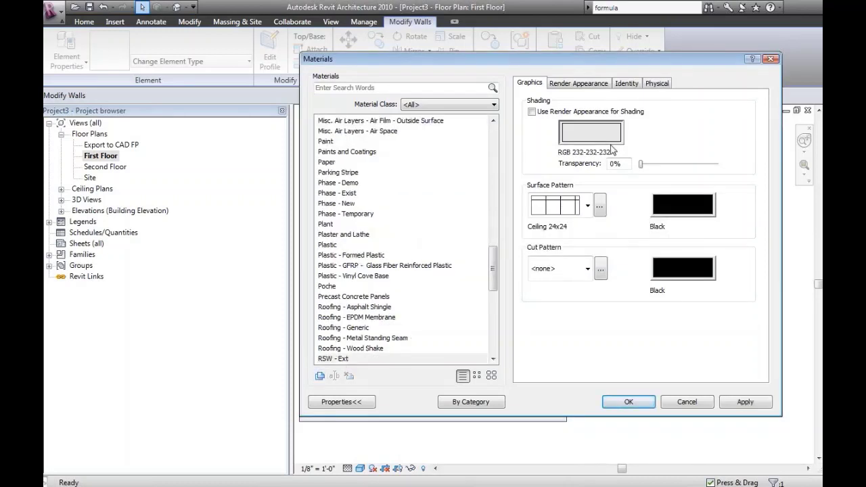
pyautogui.click(429, 161)
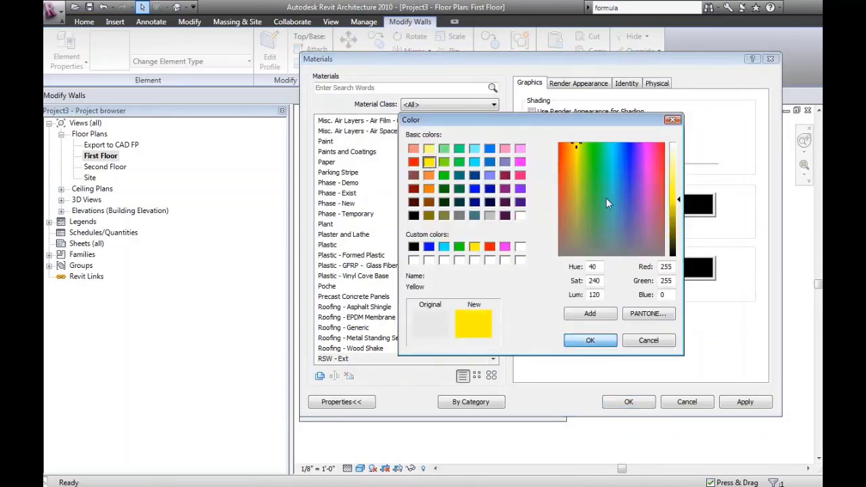
pyautogui.click(590, 340)
pyautogui.moveTo(599, 63); pyautogui.dragTo(515, 61)
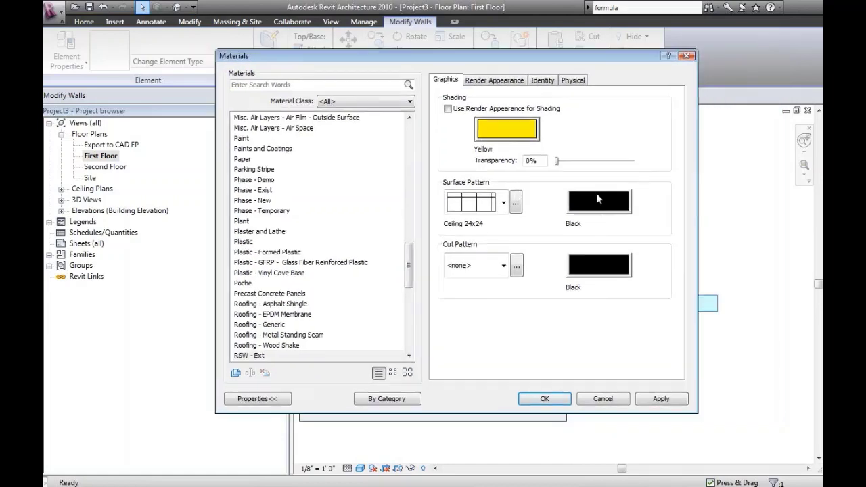
pyautogui.click(595, 193)
pyautogui.click(504, 336)
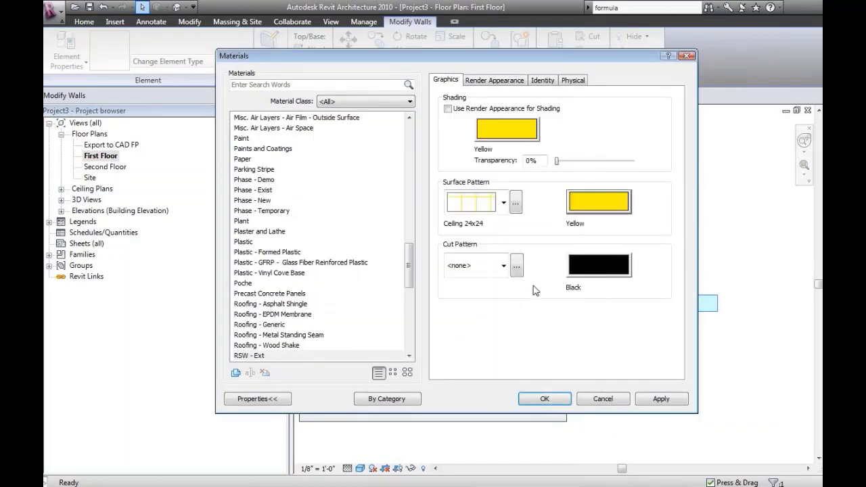
pyautogui.click(598, 265)
pyautogui.click(391, 245)
pyautogui.click(508, 337)
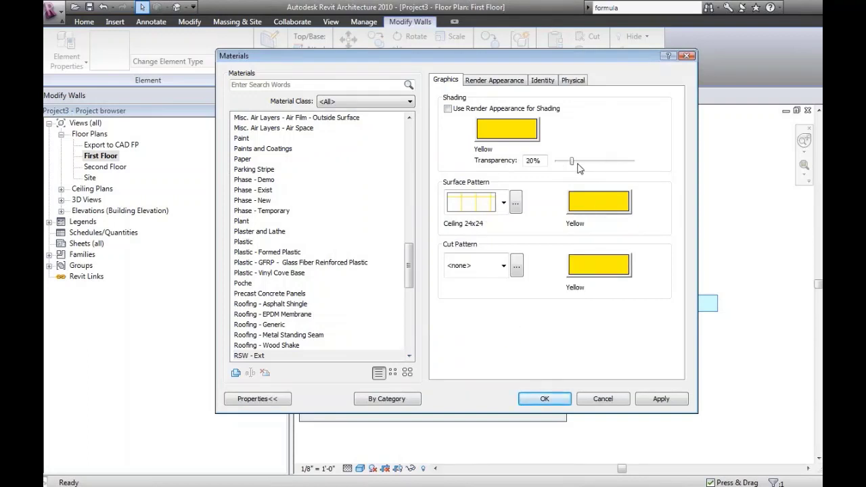
pyautogui.moveTo(572, 161); pyautogui.dragTo(617, 164)
# - Duplicate the RSW - Ext material as RSW - int
pyautogui.click(235, 372)
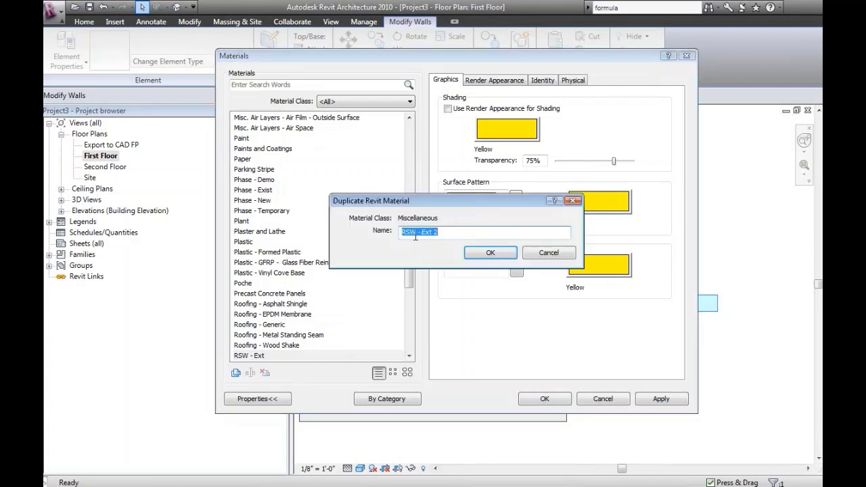
pyautogui.moveTo(422, 232); pyautogui.dragTo(471, 231)
pyautogui.write('ine')
pyautogui.click(491, 252)
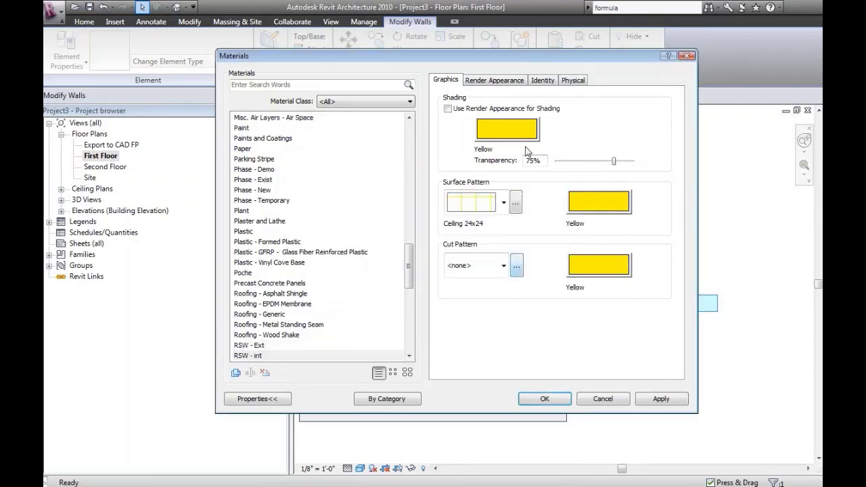
# - Set RSW - int's shading, surface pattern and cut pattern colors to dark green, RGB 000-128-000
pyautogui.click(506, 128)
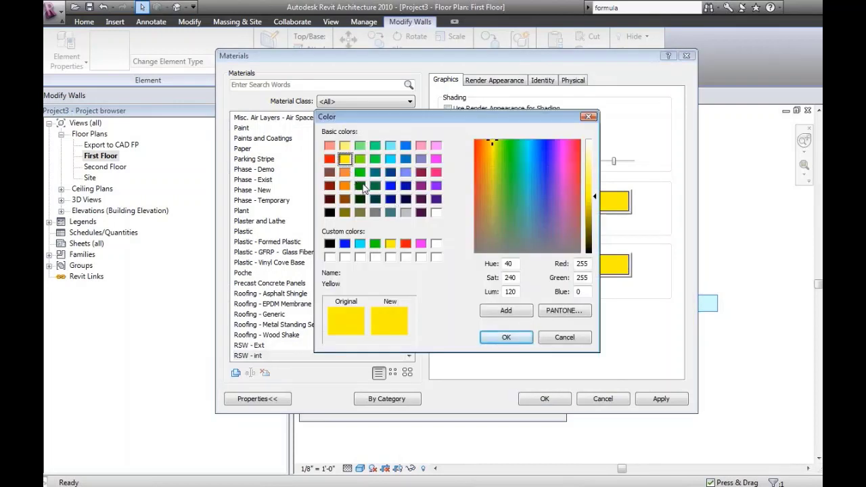
pyautogui.click(361, 187)
pyautogui.click(363, 188)
pyautogui.click(497, 340)
pyautogui.click(595, 273)
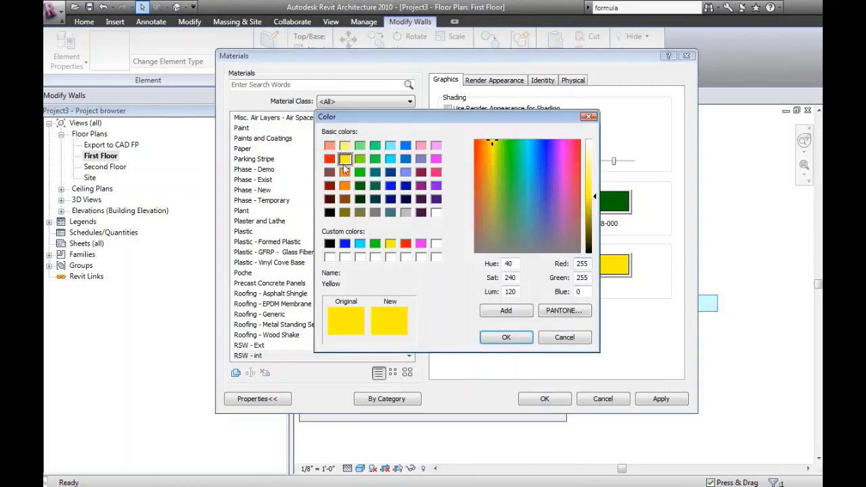
pyautogui.click(360, 186)
pyautogui.click(506, 337)
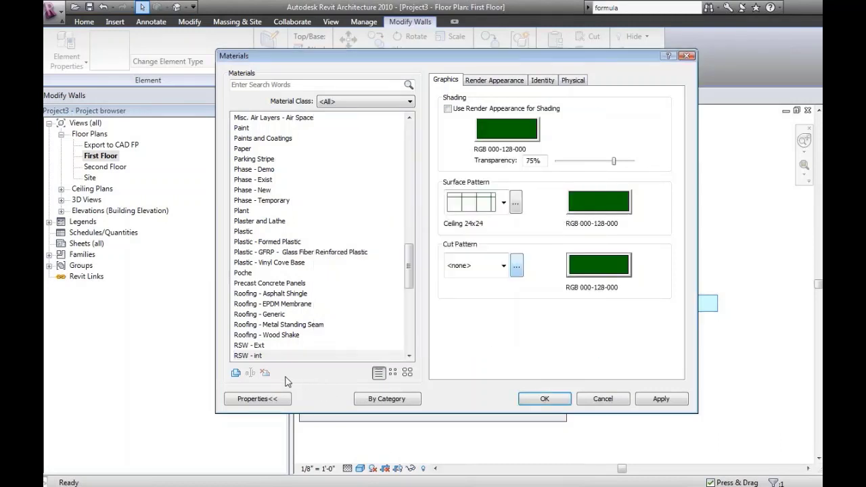
# - Duplicate the RSW - int material as RSW -core
pyautogui.click(236, 372)
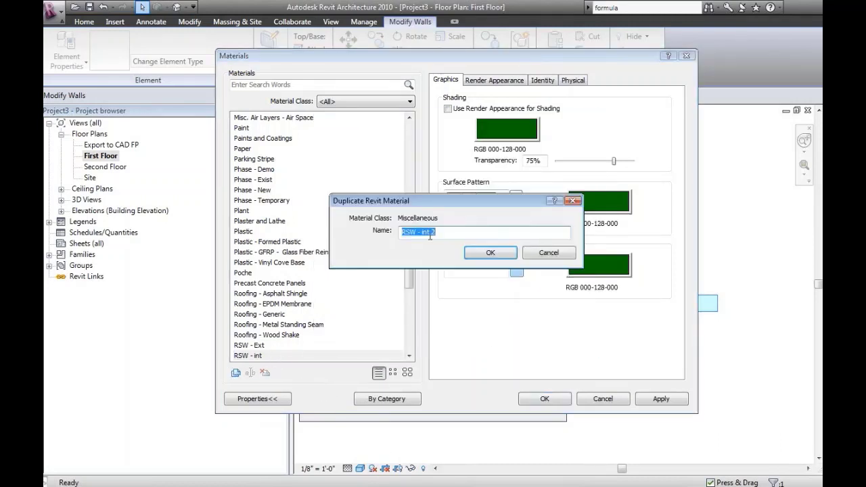
pyautogui.moveTo(420, 234); pyautogui.dragTo(468, 241)
pyautogui.write('core')
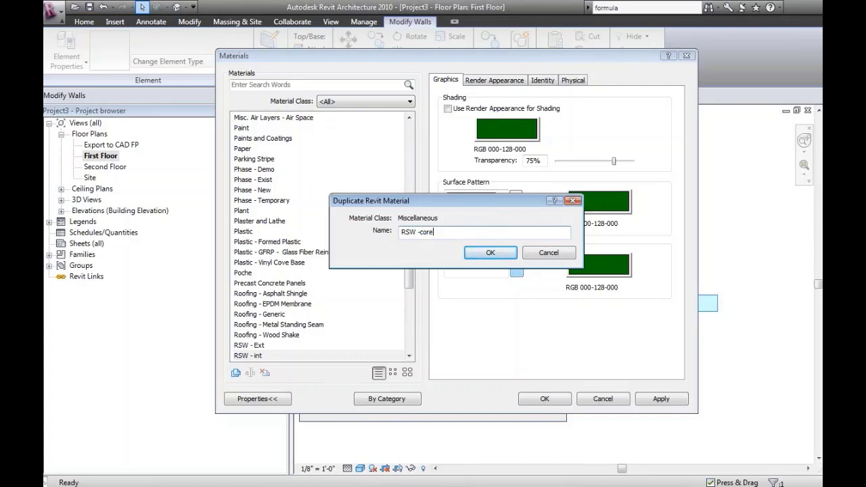
pyautogui.click(482, 253)
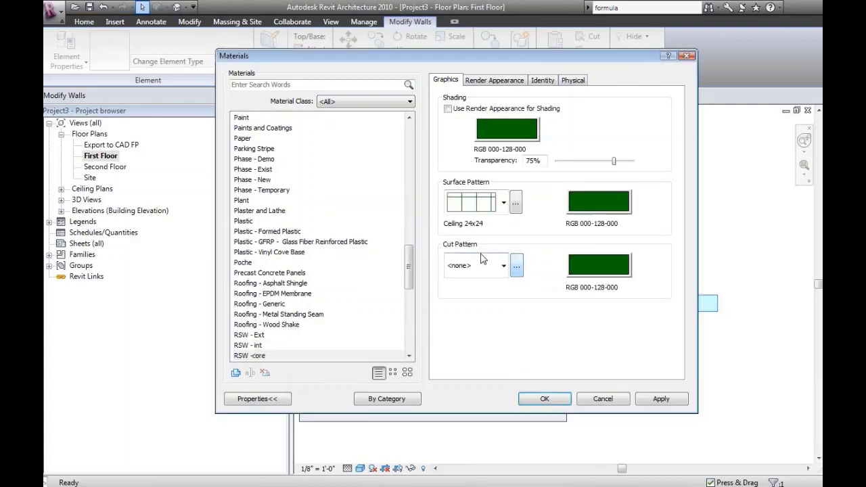
# - Set RSW -core's shading color to light grey, RGB 192-192-192, with 0% transparency and without using the render appearance for shading
pyautogui.click(516, 137)
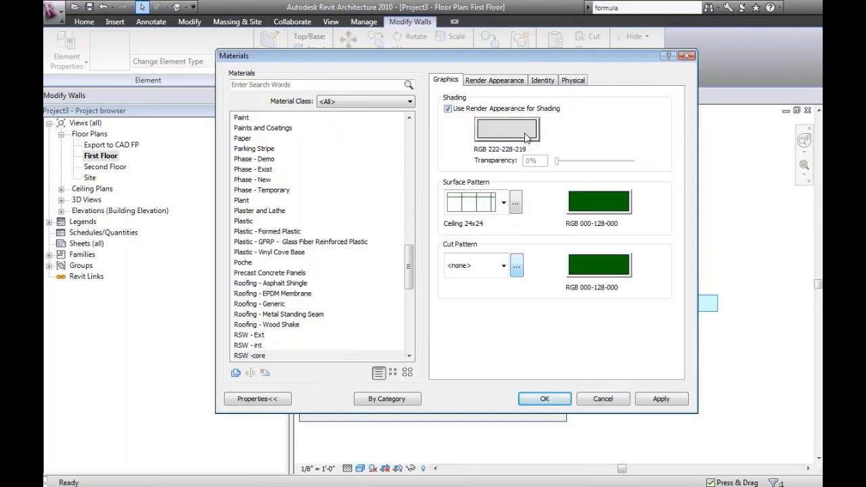
pyautogui.click(447, 108)
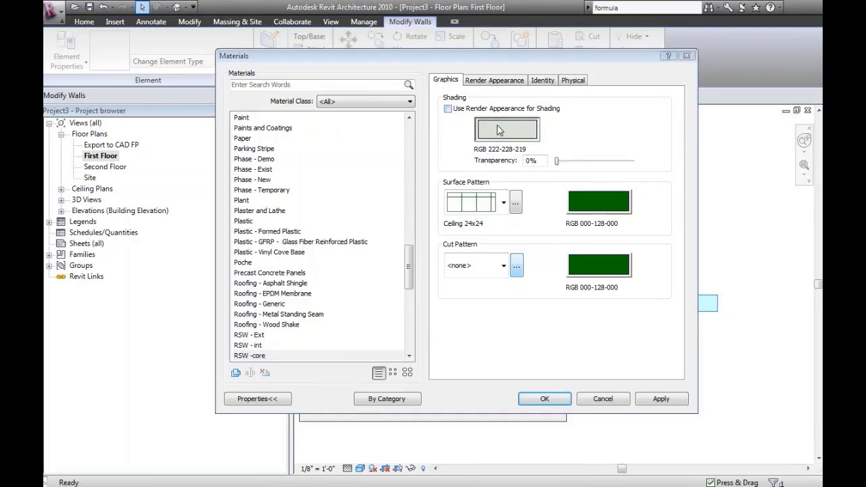
pyautogui.click(498, 131)
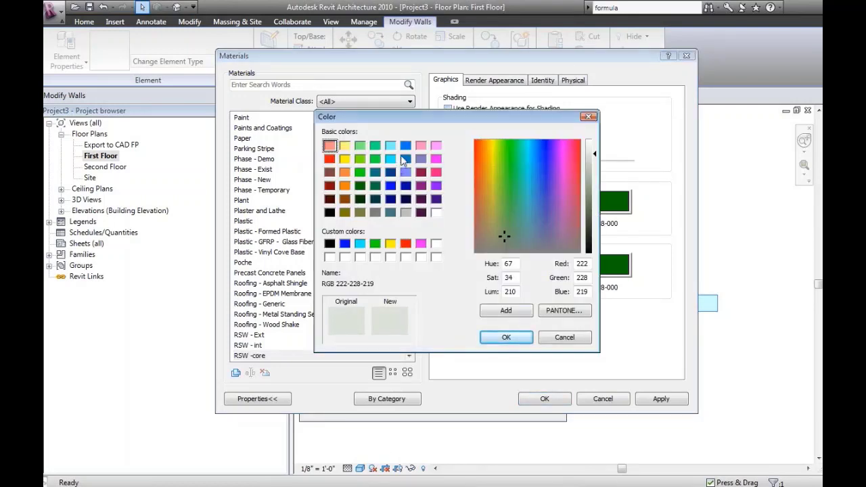
pyautogui.click(374, 199)
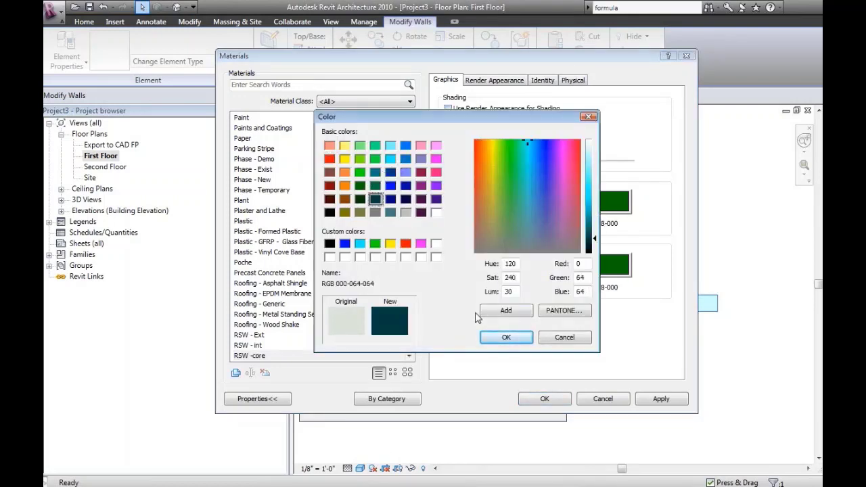
pyautogui.click(405, 212)
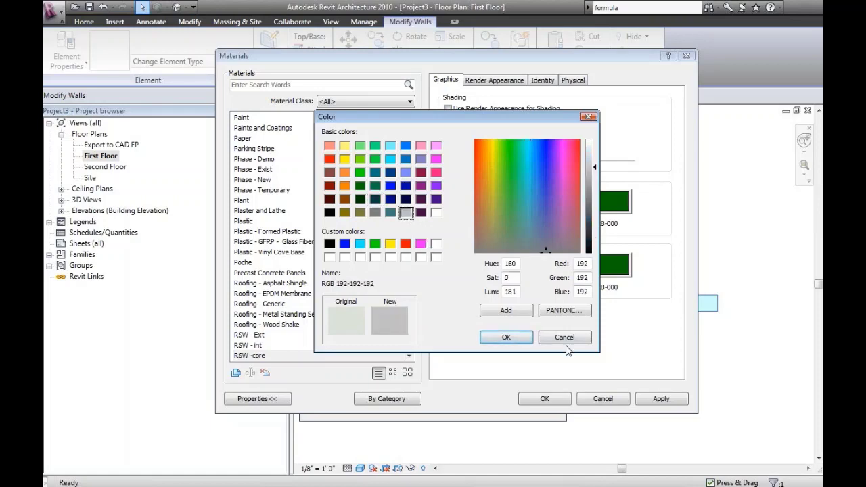
pyautogui.click(529, 340)
# - Set RSW -core's surface pattern and cut pattern colors to light grey, RGB 192-192-192
pyautogui.click(612, 203)
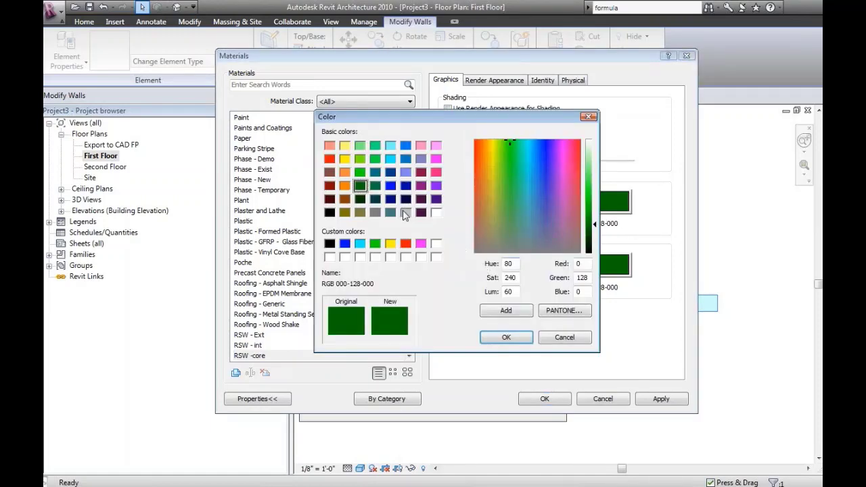
pyautogui.click(405, 213)
pyautogui.click(528, 336)
pyautogui.click(579, 273)
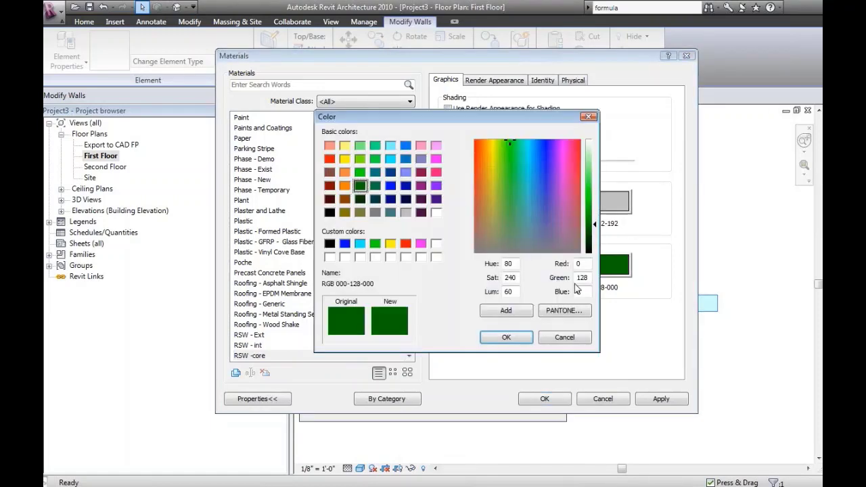
pyautogui.click(406, 211)
pyautogui.click(506, 337)
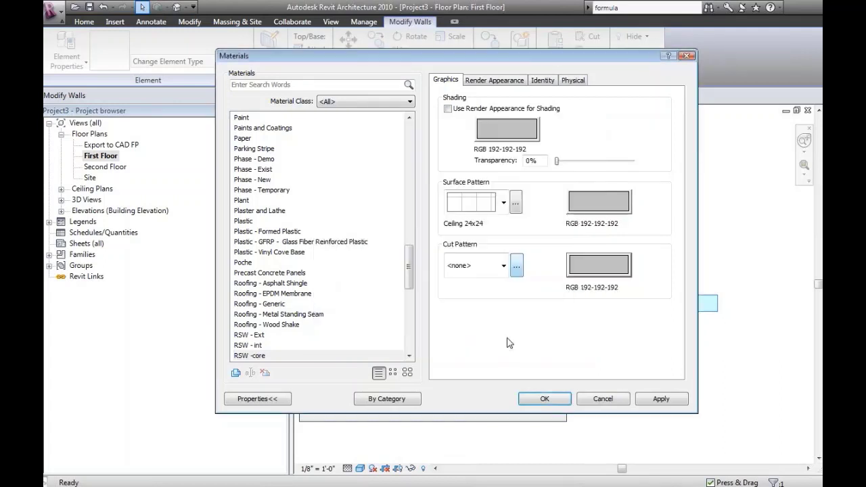
# - Assign the RSW -core material to the 2" core layer and accept the edited wall assembly
pyautogui.click(546, 396)
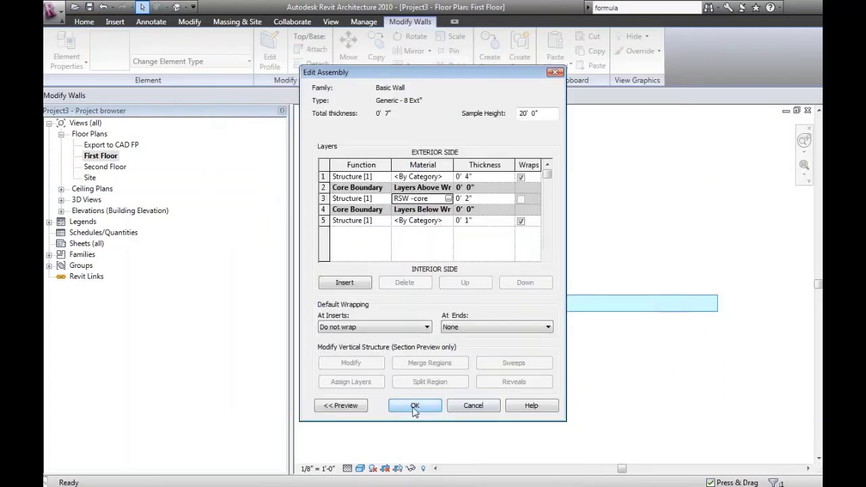
pyautogui.click(414, 406)
pyautogui.click(414, 406)
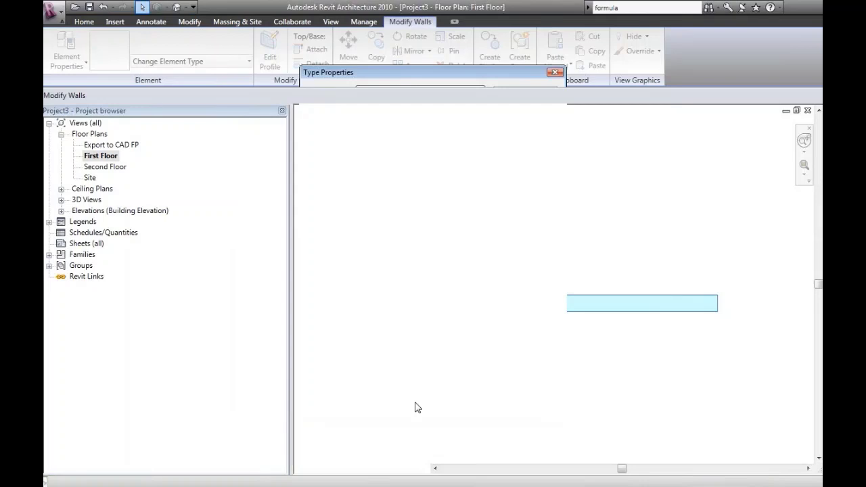
# - Accept the wall type changes and examine the wall's layers up close at one end in the First Floor plan
pyautogui.click(414, 374)
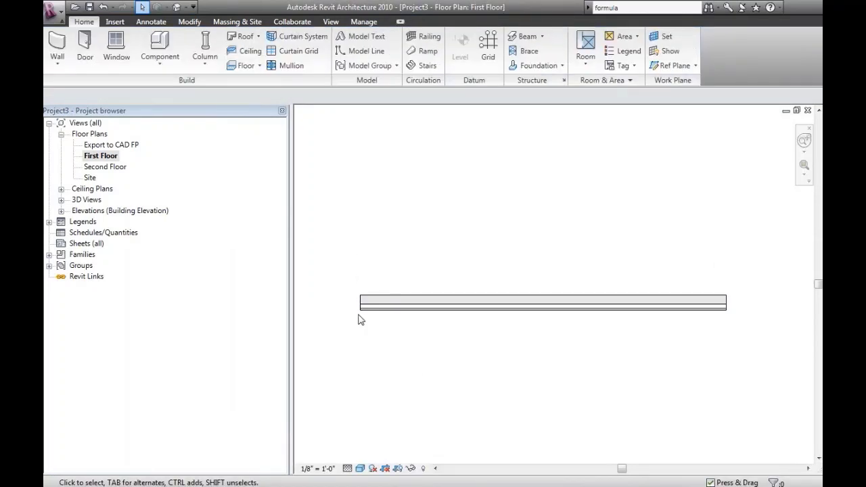
pyautogui.moveTo(334, 266); pyautogui.dragTo(383, 334)
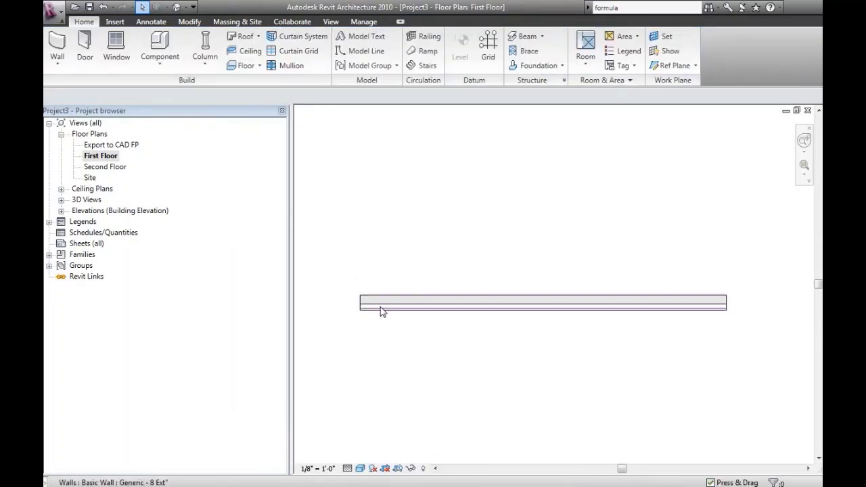
pyautogui.click(377, 305)
pyautogui.press('z')
pyautogui.press('r')
pyautogui.moveTo(359, 286); pyautogui.dragTo(334, 332)
pyautogui.moveTo(700, 372); pyautogui.dragTo(403, 358, button='middle')
pyautogui.click(373, 246)
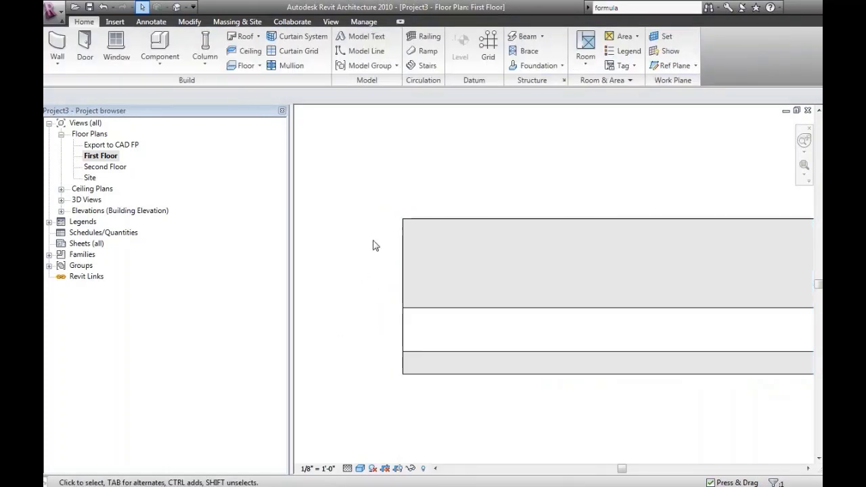
pyautogui.moveTo(472, 183); pyautogui.dragTo(460, 192, button='middle')
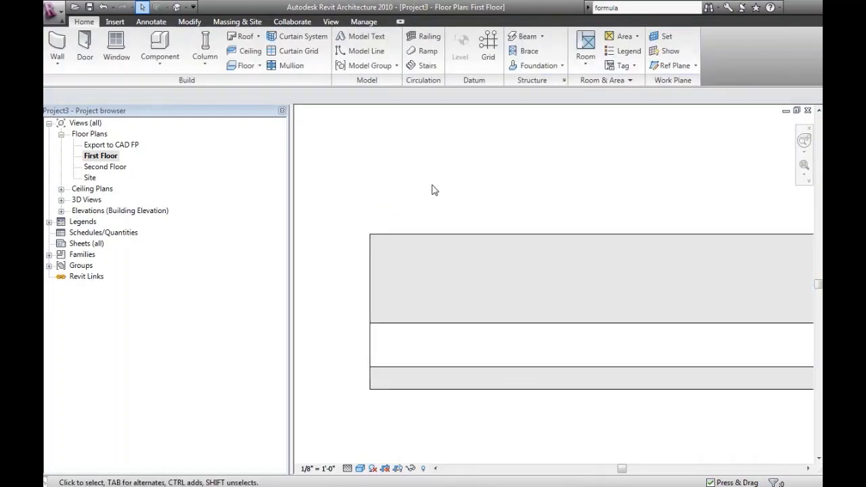
# - Edit the wall type's structure and assign the RSW - Ext material to the 4" exterior layer
pyautogui.click(414, 235)
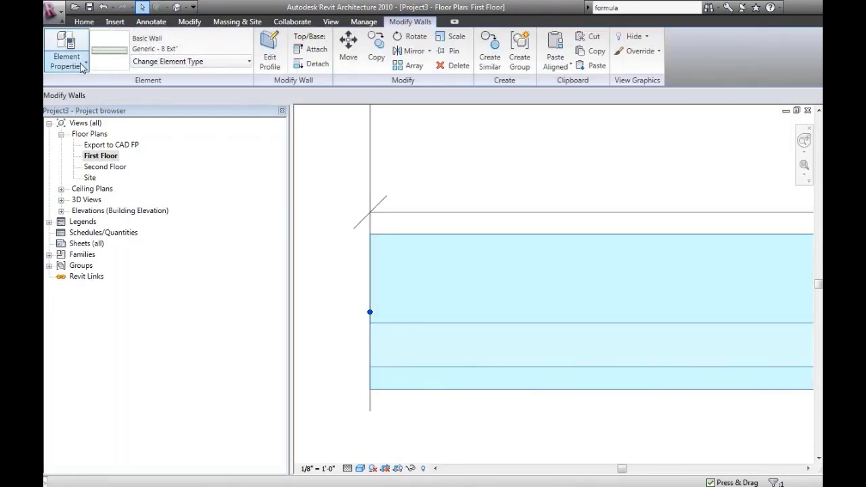
pyautogui.click(66, 62)
pyautogui.click(69, 111)
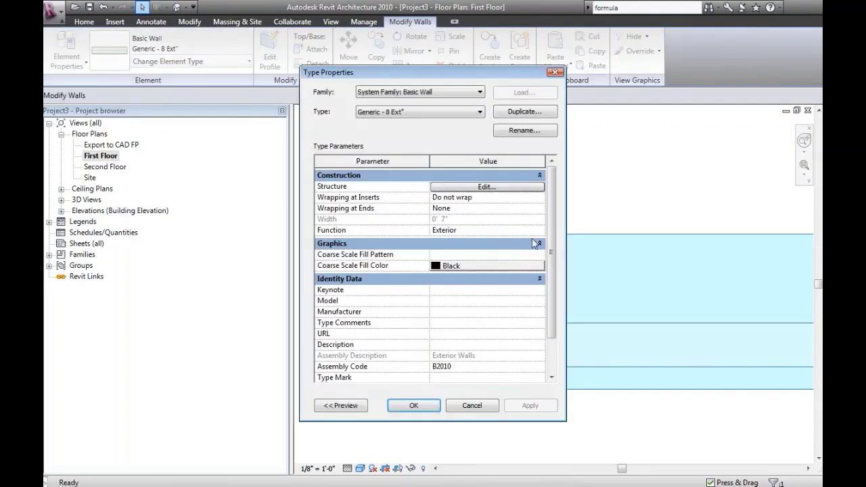
pyautogui.click(522, 187)
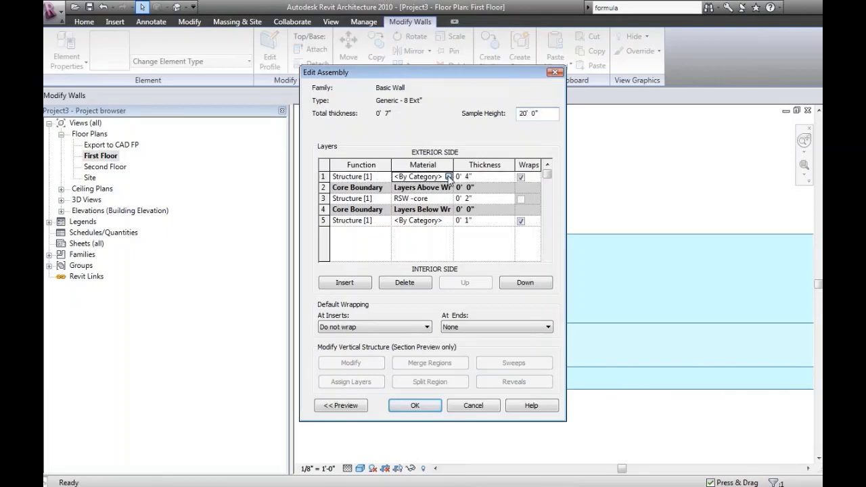
pyautogui.click(449, 177)
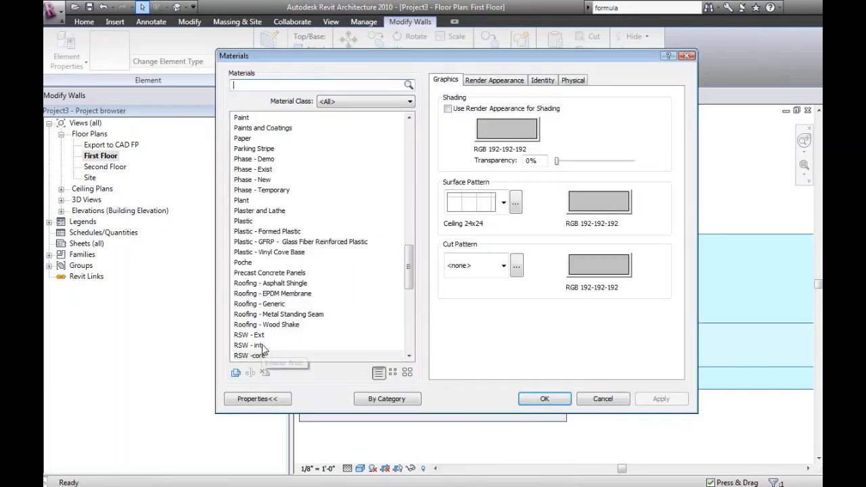
pyautogui.click(253, 345)
pyautogui.click(544, 399)
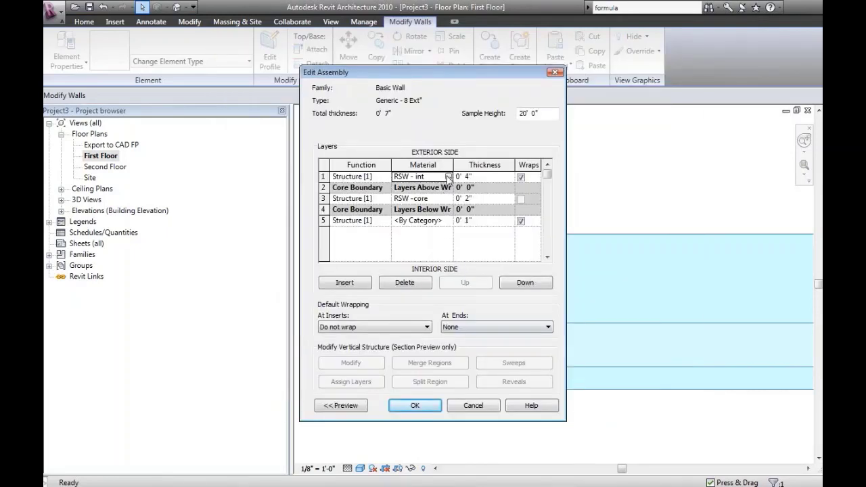
pyautogui.click(254, 345)
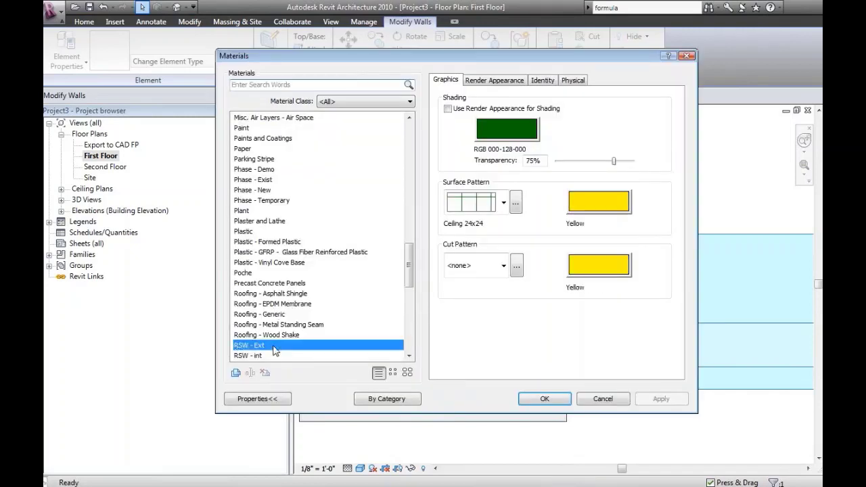
pyautogui.click(558, 401)
# - Assign the RSW - int material to the 1" interior layer, accept the assembly and type properties, and deselect the wall
pyautogui.click(426, 224)
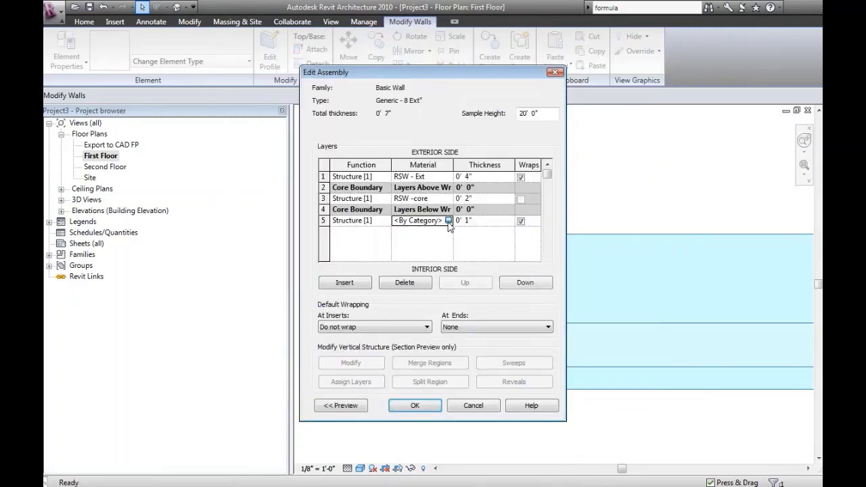
pyautogui.click(449, 222)
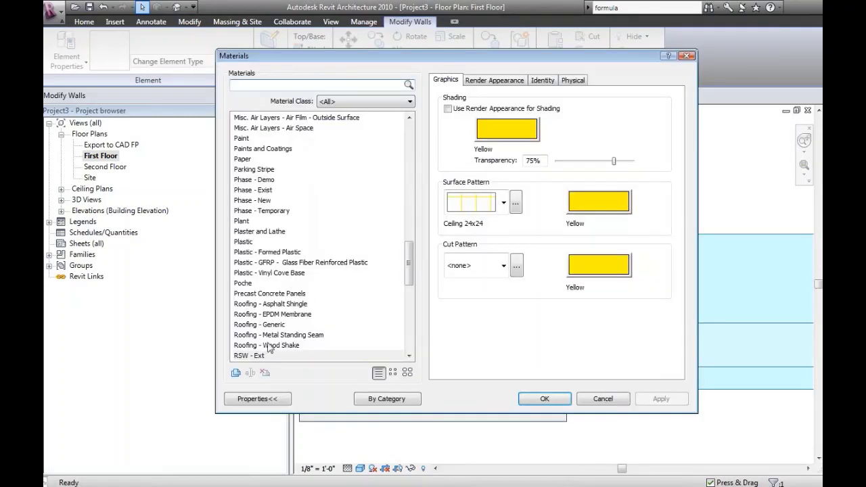
pyautogui.click(409, 357)
pyautogui.click(409, 357)
pyautogui.click(252, 355)
pyautogui.click(249, 345)
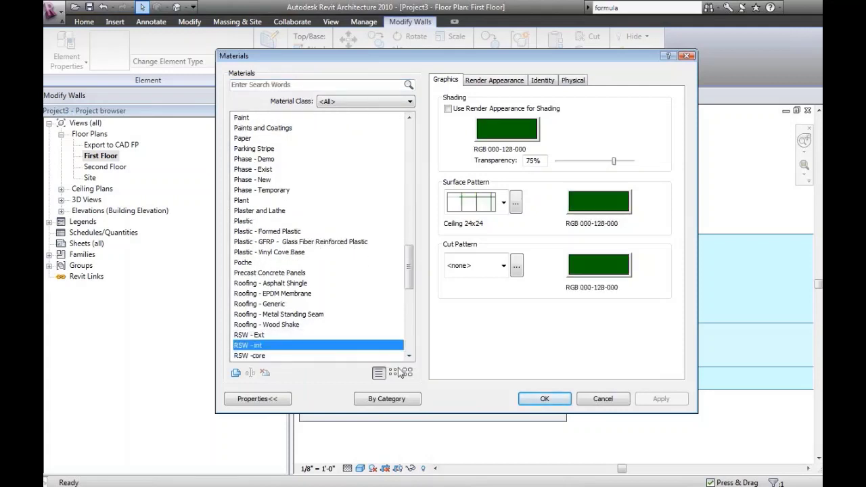
pyautogui.click(559, 405)
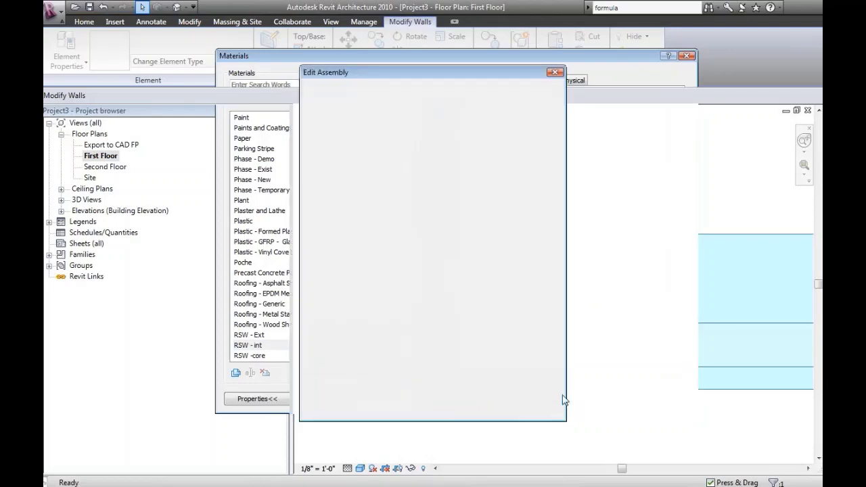
pyautogui.click(423, 411)
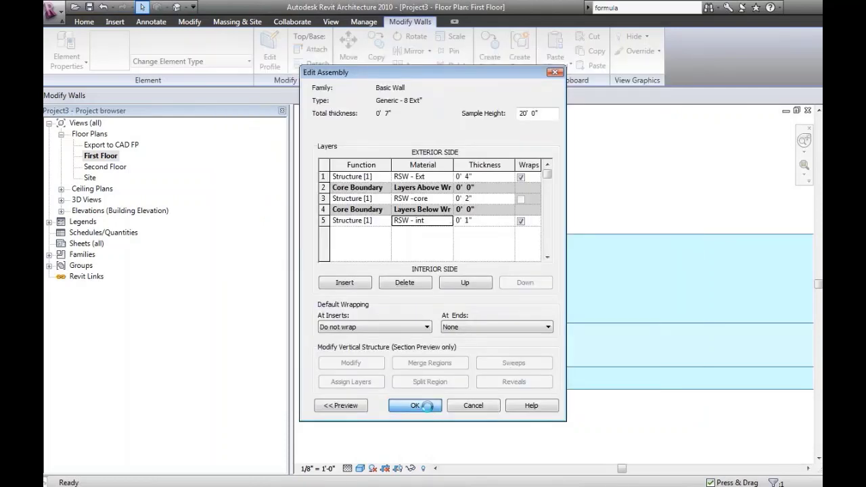
pyautogui.click(414, 406)
pyautogui.click(484, 427)
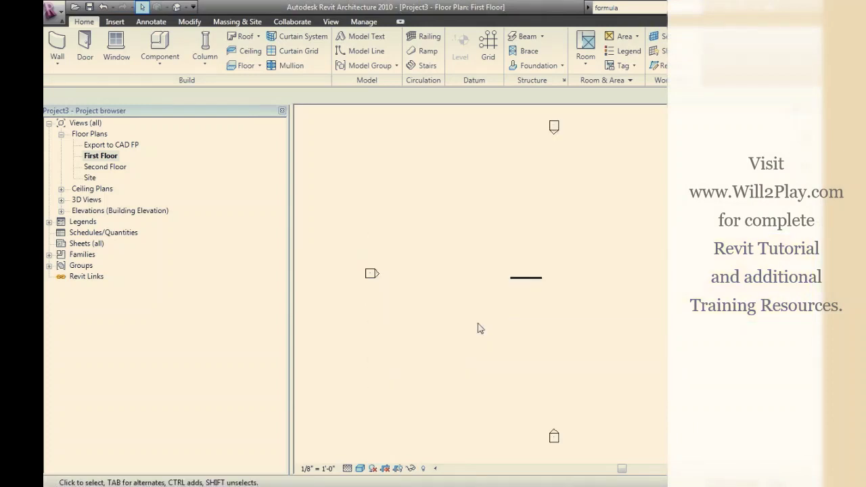
# - Examine the wall's layer colors up close in the First Floor plan
pyautogui.press('z')
pyautogui.press('r')
pyautogui.moveTo(456, 238); pyautogui.dragTo(667, 389)
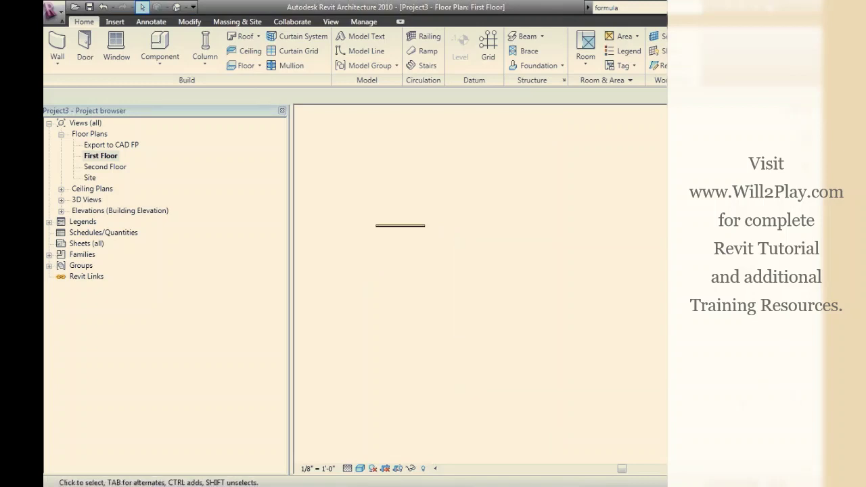
pyautogui.moveTo(434, 267); pyautogui.dragTo(510, 207, button='middle')
pyautogui.press('z')
pyautogui.press('r')
pyautogui.moveTo(482, 150); pyautogui.dragTo(524, 223)
pyautogui.moveTo(524, 223); pyautogui.dragTo(576, 278, button='middle')
pyautogui.moveTo(460, 305); pyautogui.dragTo(491, 283, button='middle')
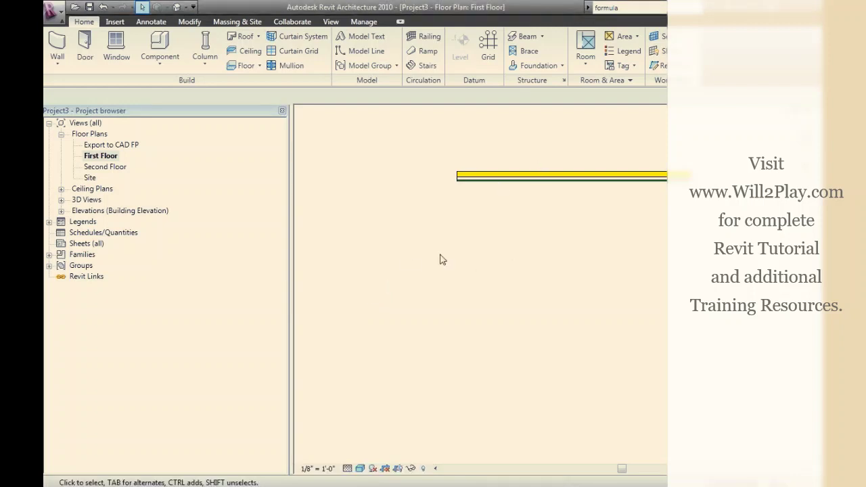
# - Select the wall and browse the available basic wall types it can be changed to
pyautogui.moveTo(490, 170); pyautogui.dragTo(402, 174)
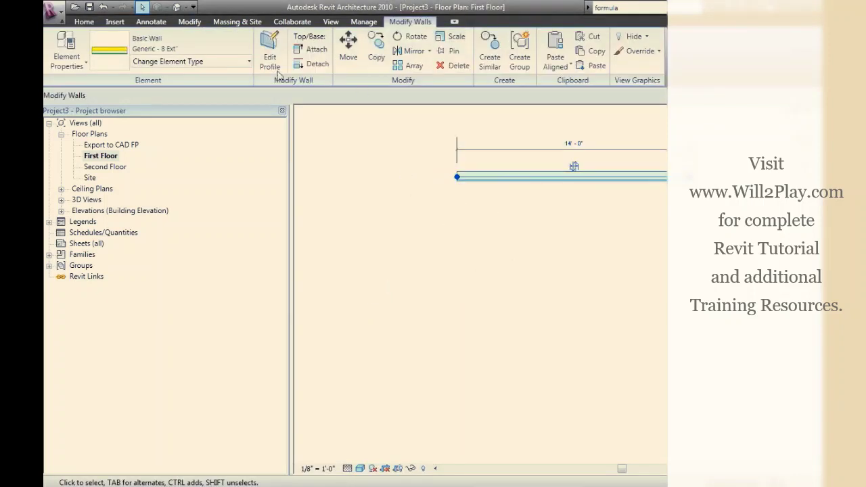
pyautogui.click(249, 61)
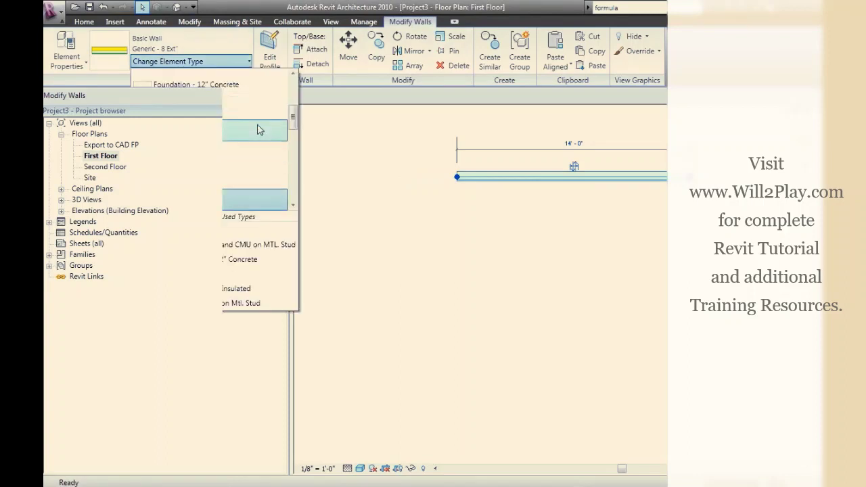
pyautogui.moveTo(297, 117); pyautogui.dragTo(299, 85)
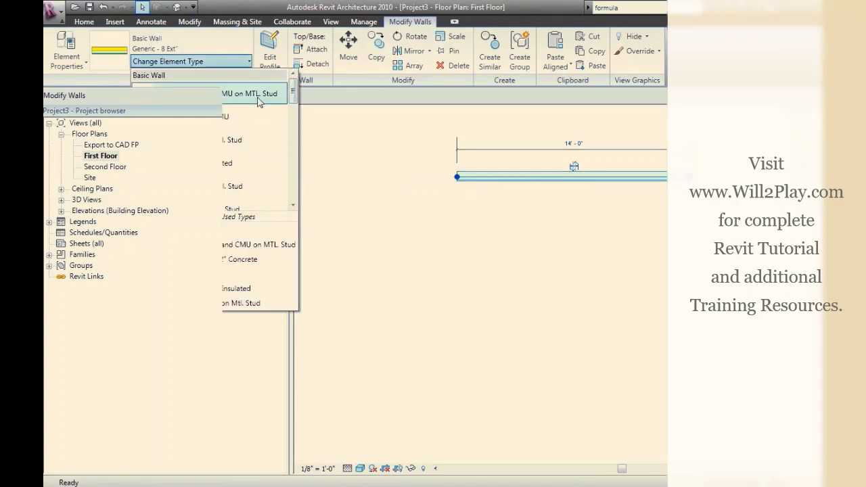